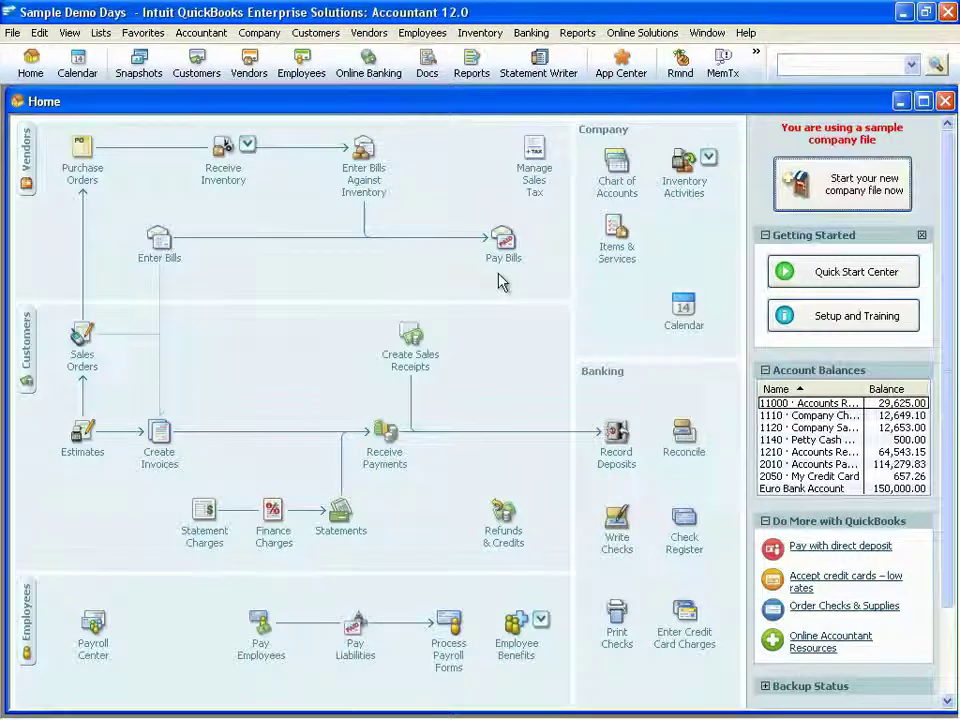
- View the Big City Store #002 job in the Customer Center, check its 11/05/2015 sales order, and close both
left_click(200, 71)
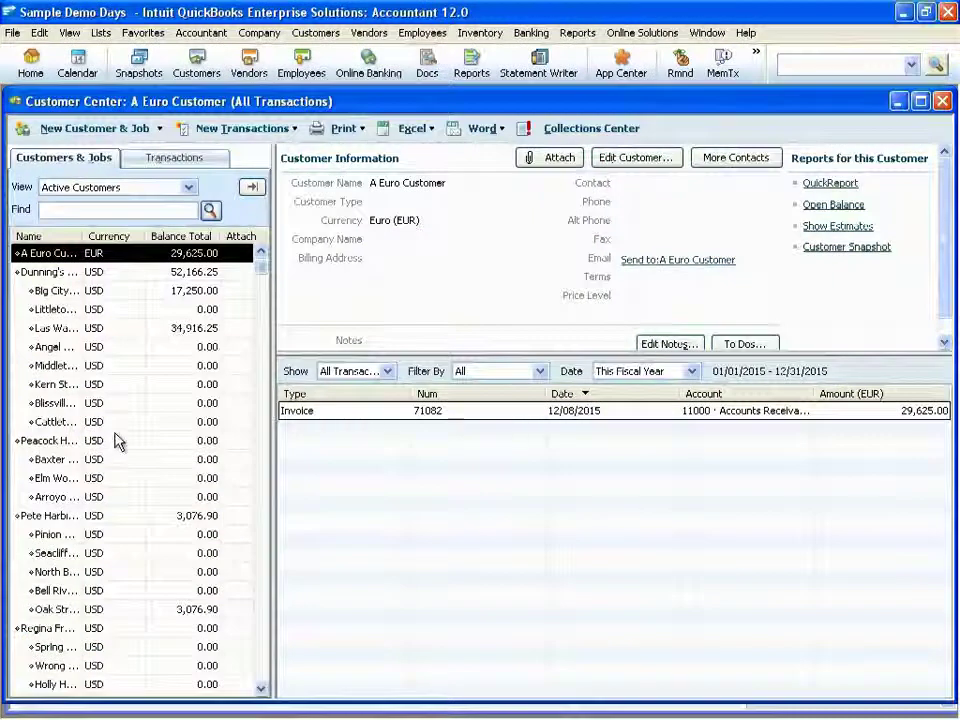
left_click(88, 289)
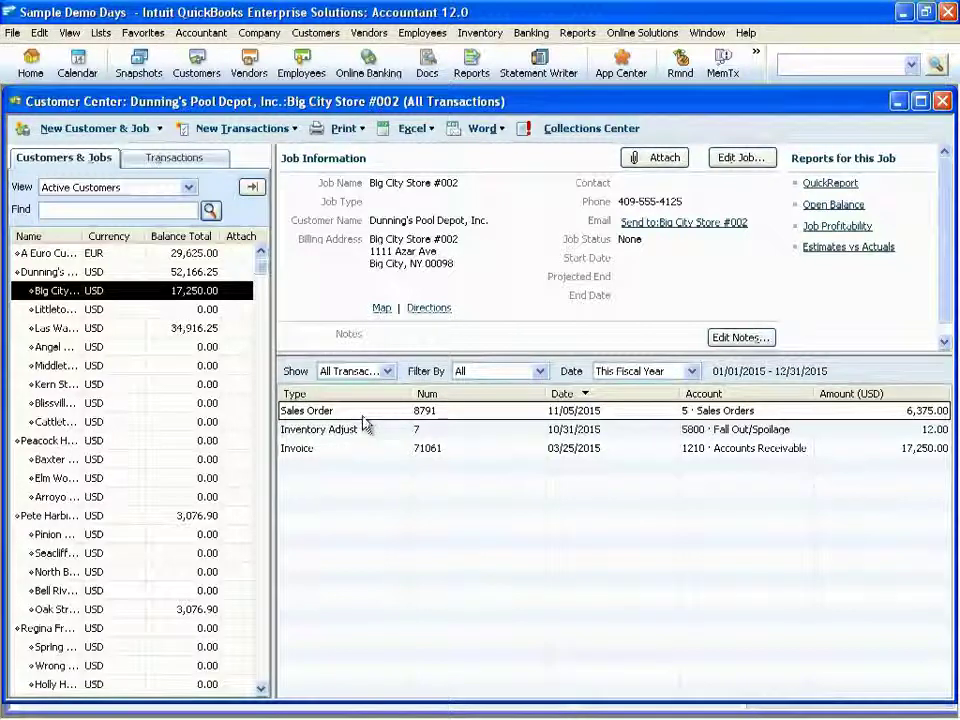
double_click(332, 411)
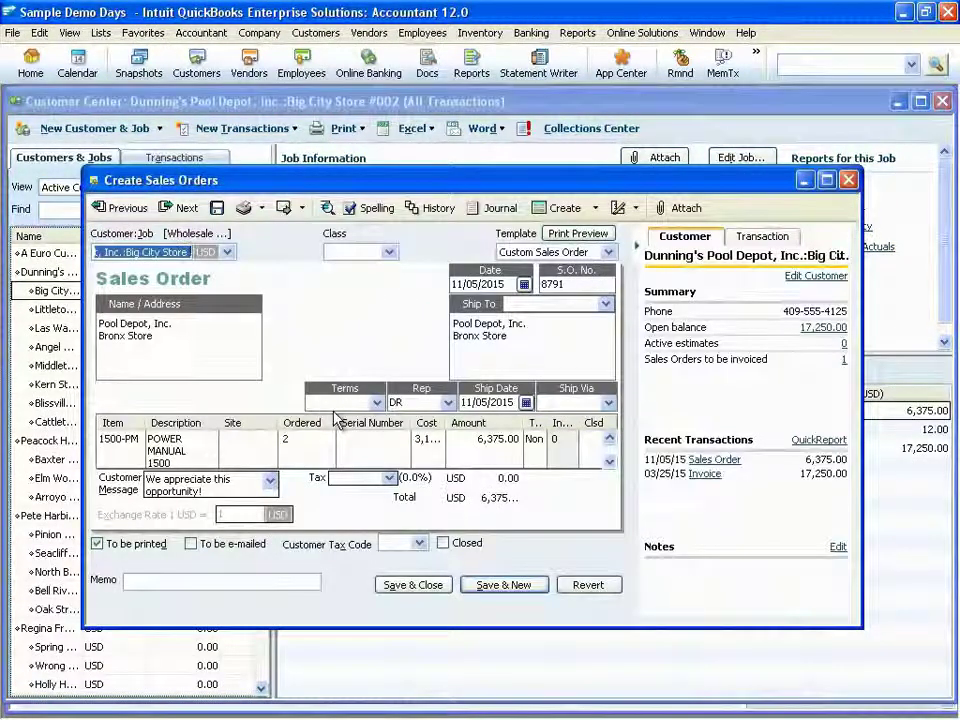
left_click(849, 181)
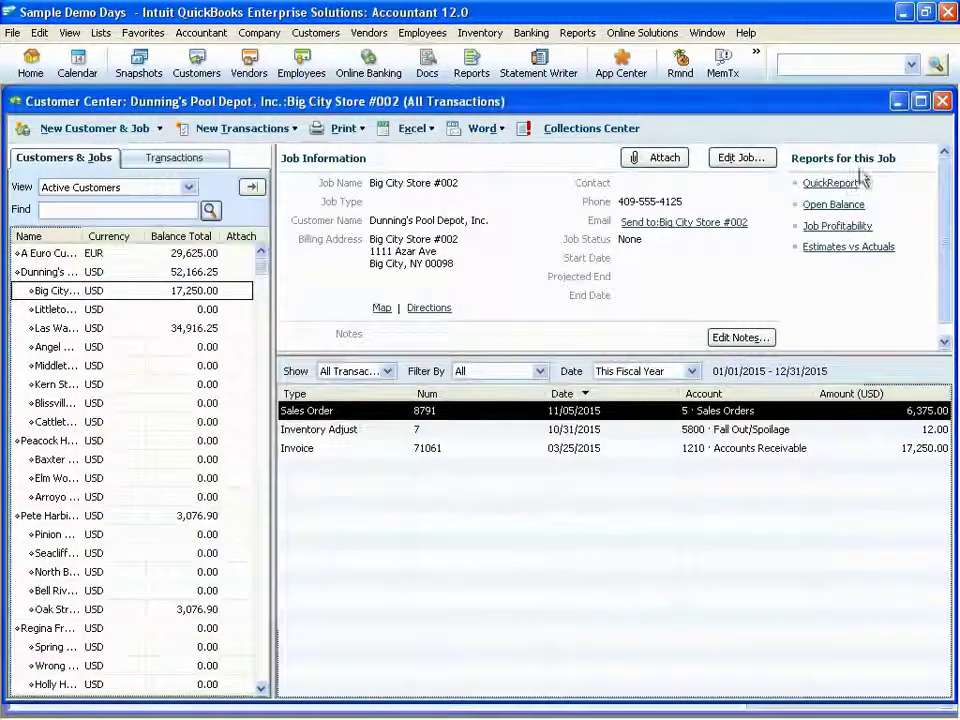
left_click(942, 101)
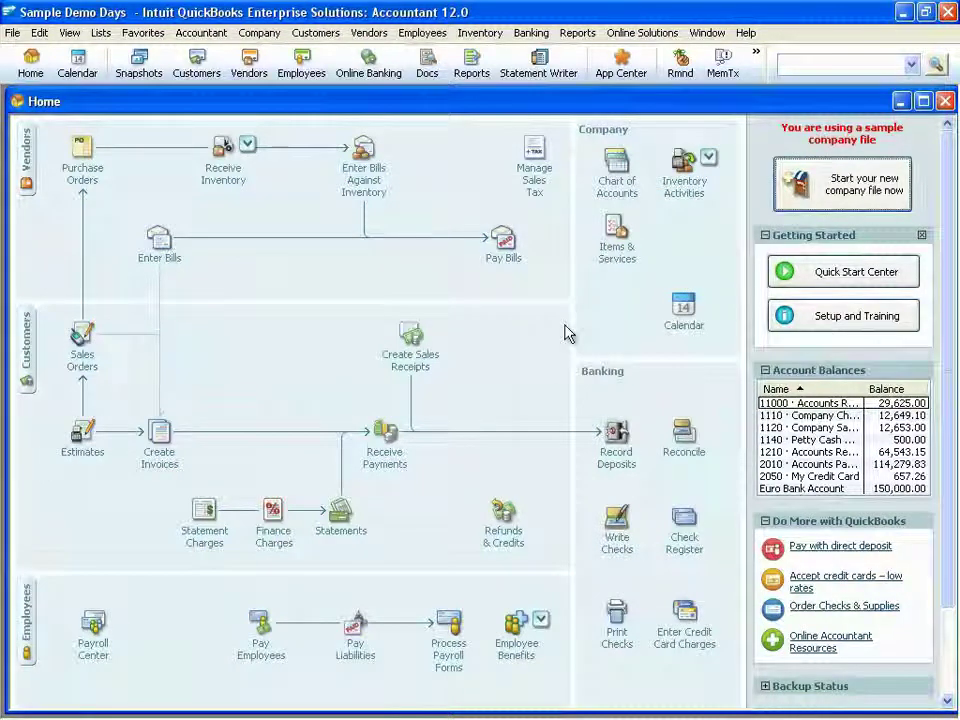
- Open the Lead Center, examine the second warm lead's information and to-do list, and close the center
left_click(316, 34)
left_click(356, 272)
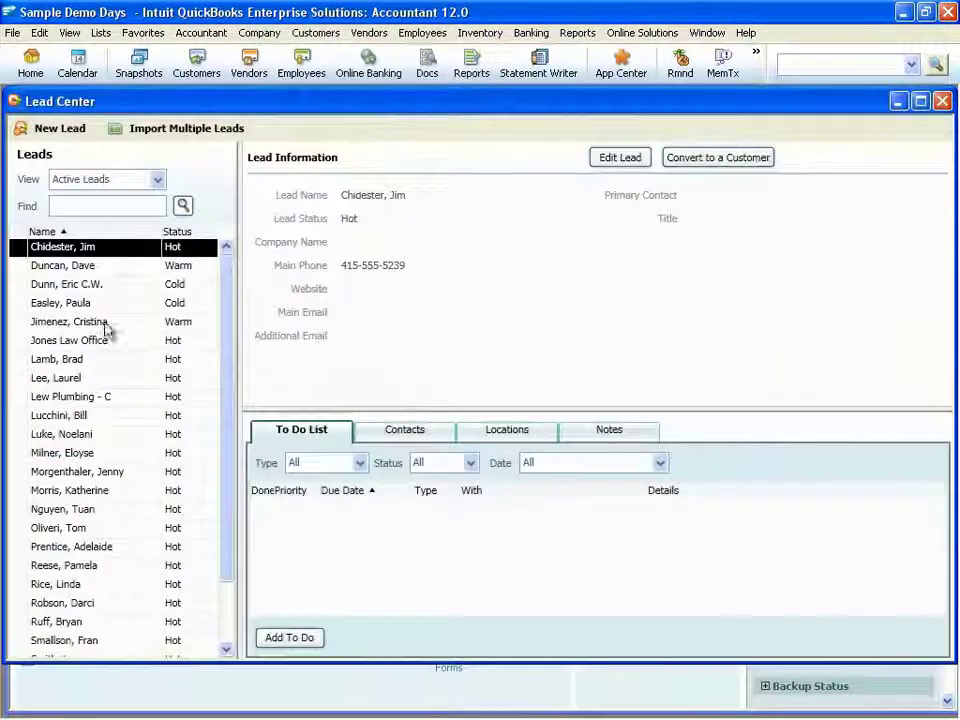
left_click(107, 324)
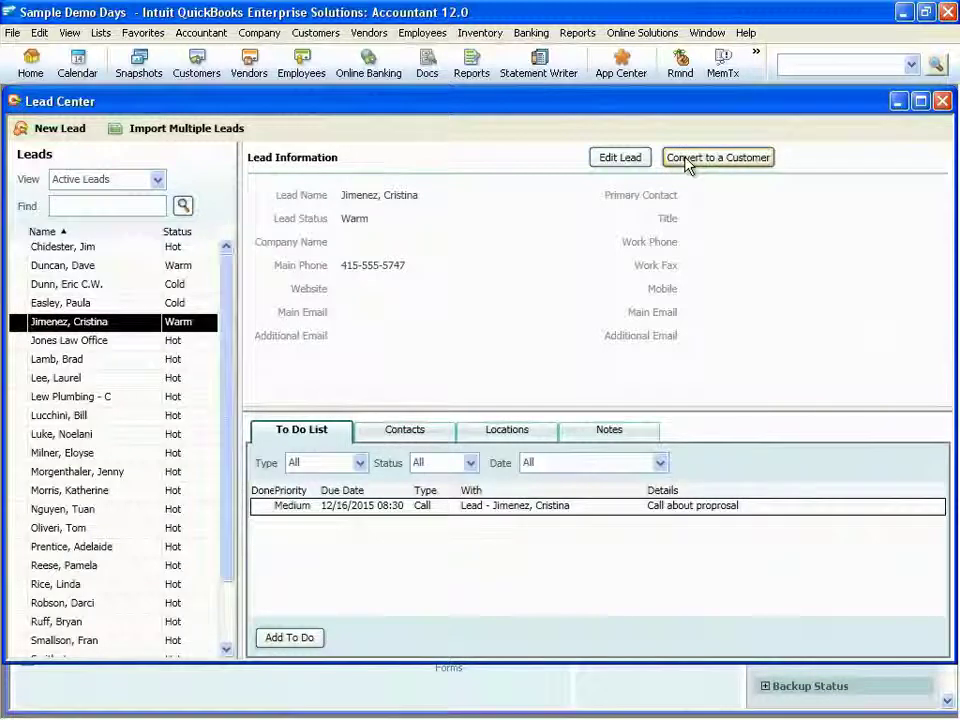
left_click(943, 102)
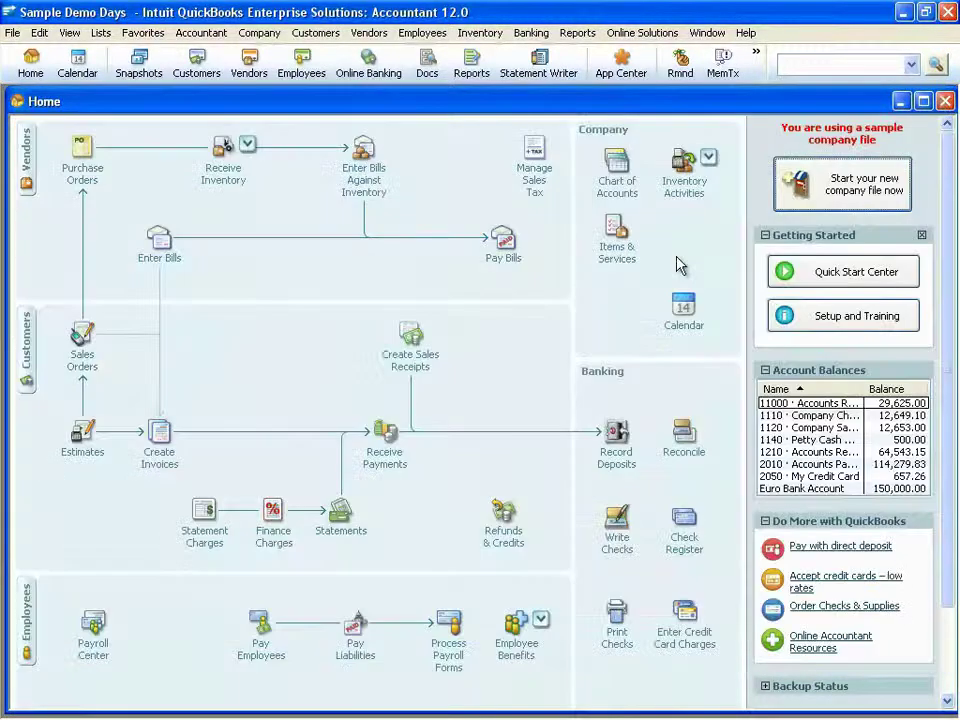
- Open the price level list and view the Fixed % options for a new price level without saving it
left_click(101, 33)
left_click(148, 140)
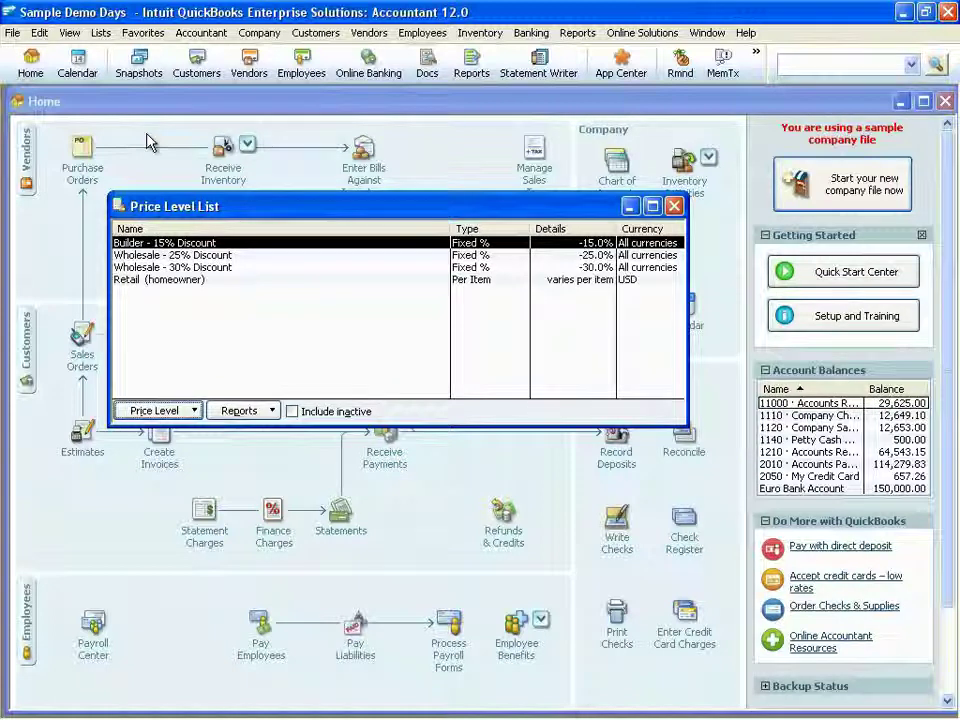
left_click(160, 411)
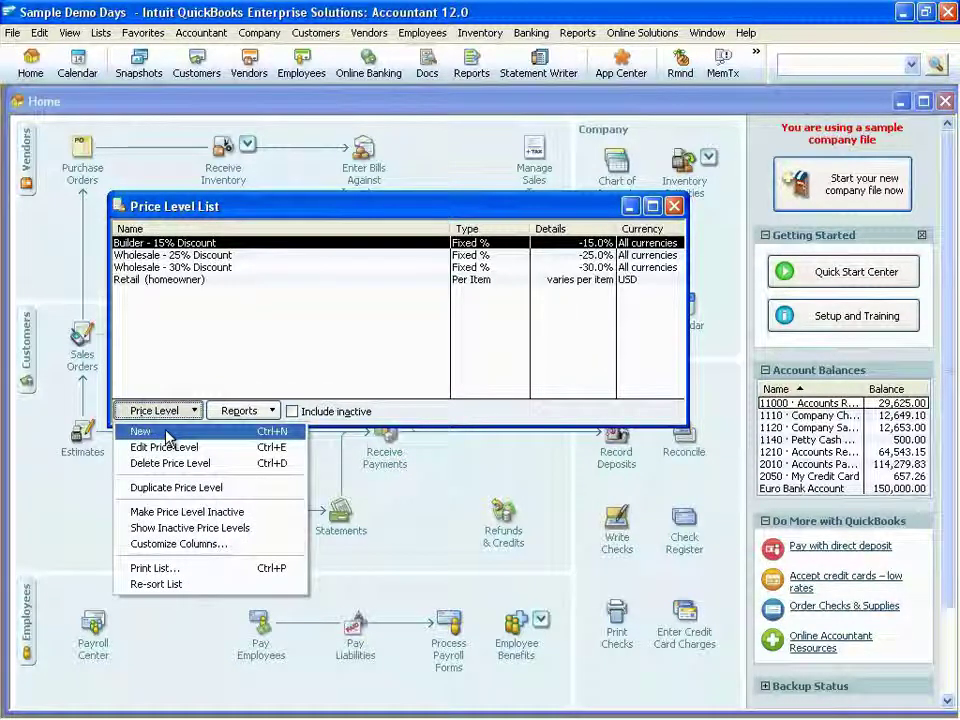
left_click(166, 434)
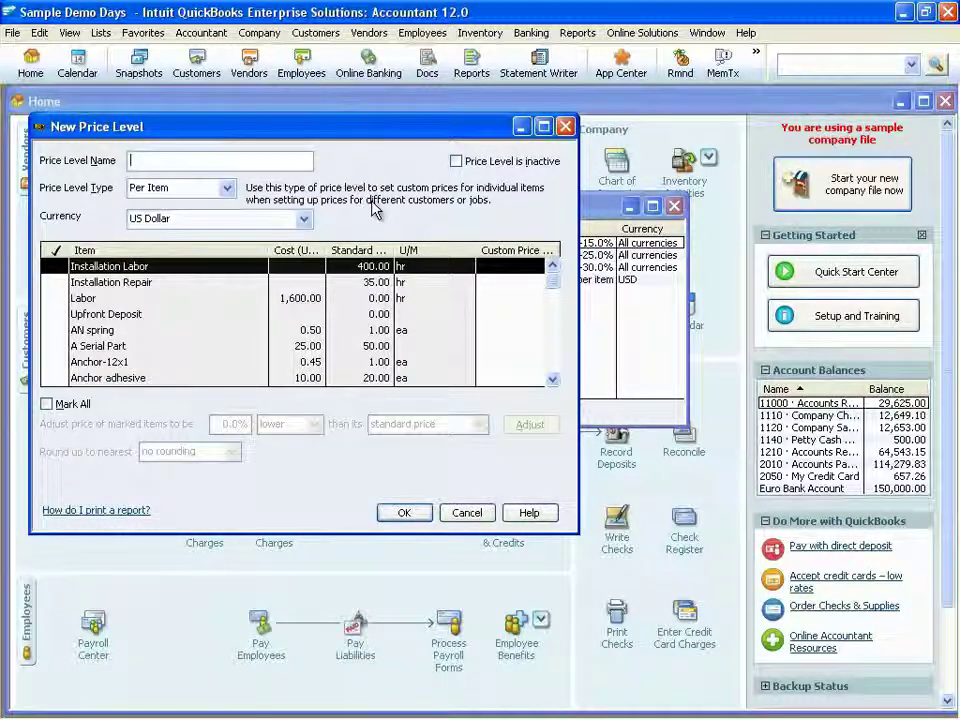
left_click(230, 193)
left_click(210, 204)
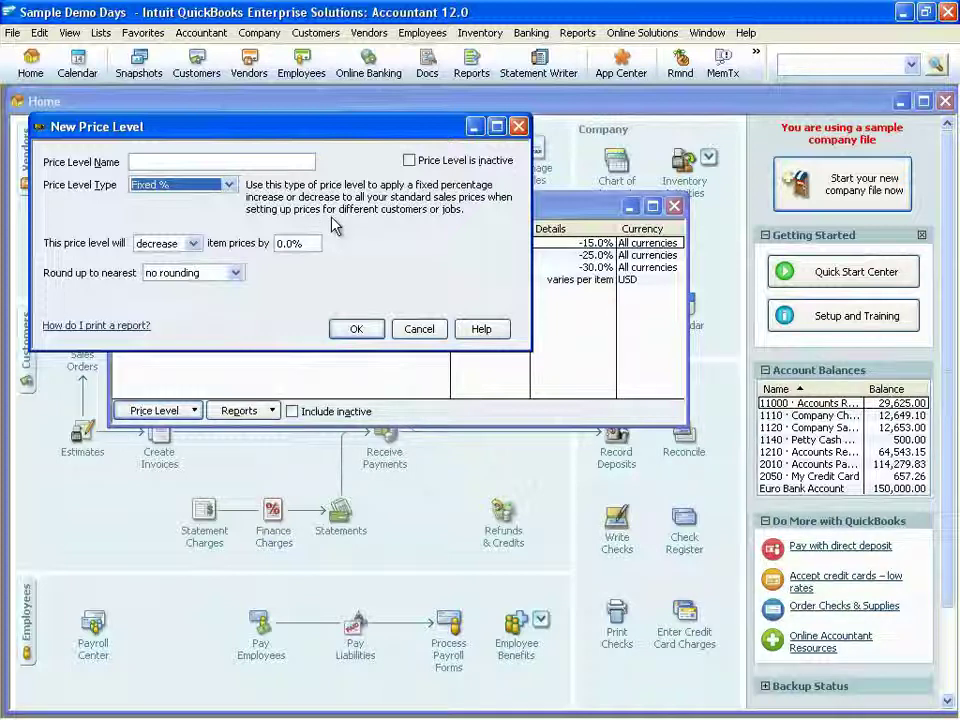
left_click(419, 328)
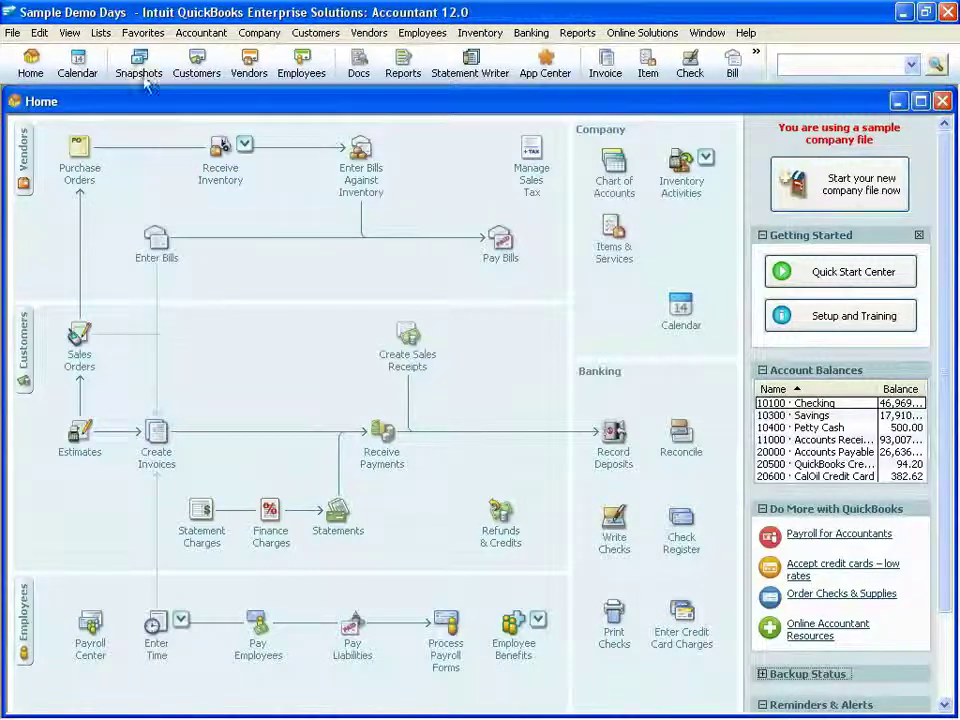
- Open the fixed asset item list, examine the metal filling cabinets asset record, and close the record
left_click(100, 32)
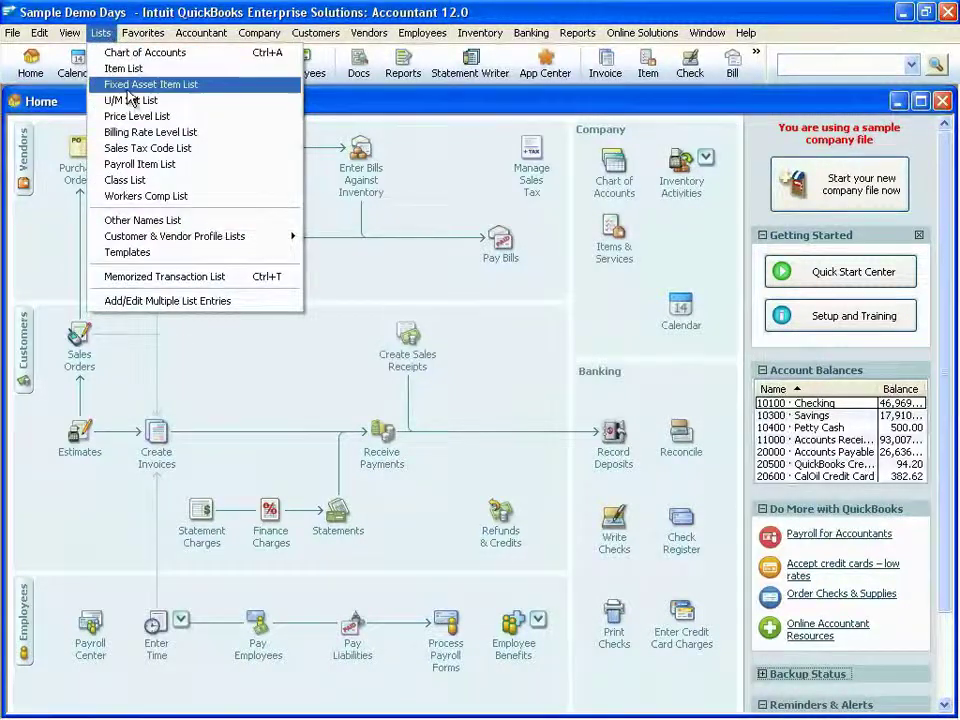
left_click(130, 86)
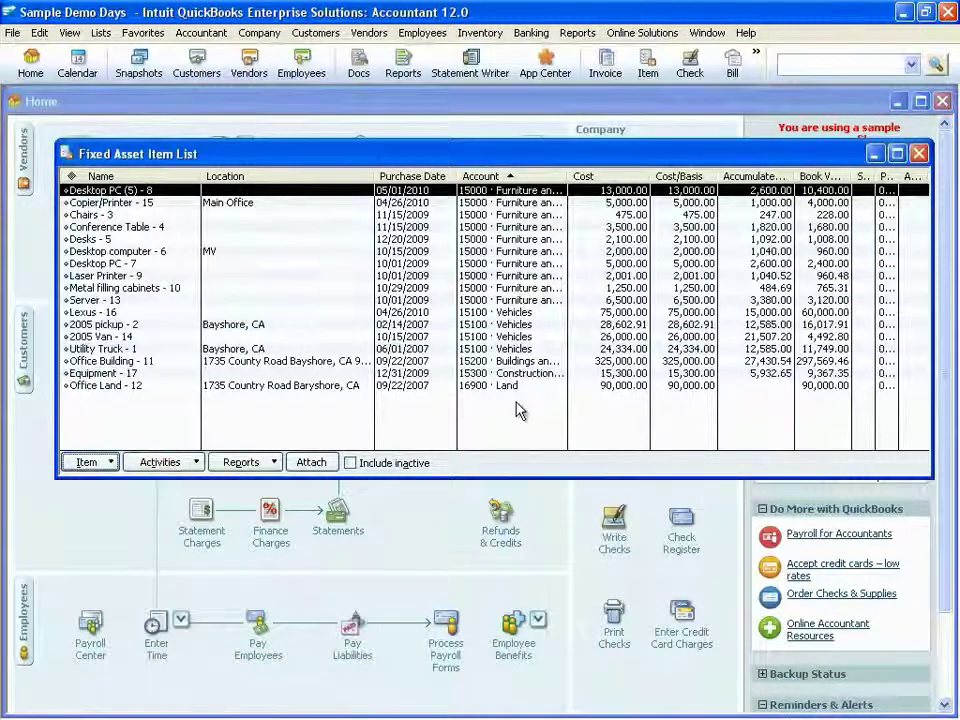
left_click(141, 290)
double_click(141, 287)
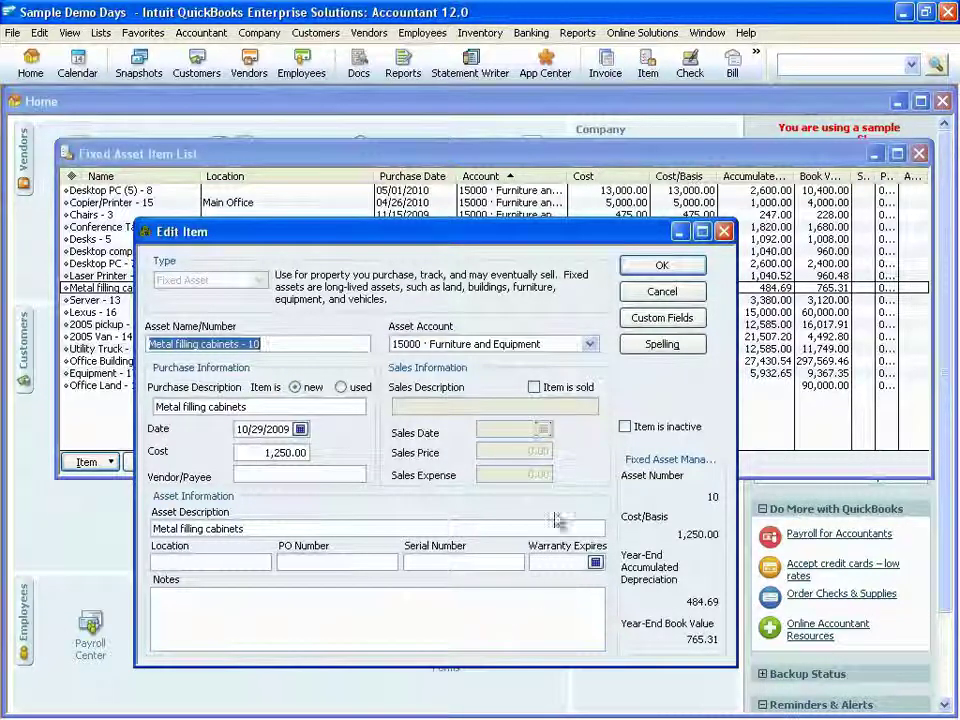
key("Escape")
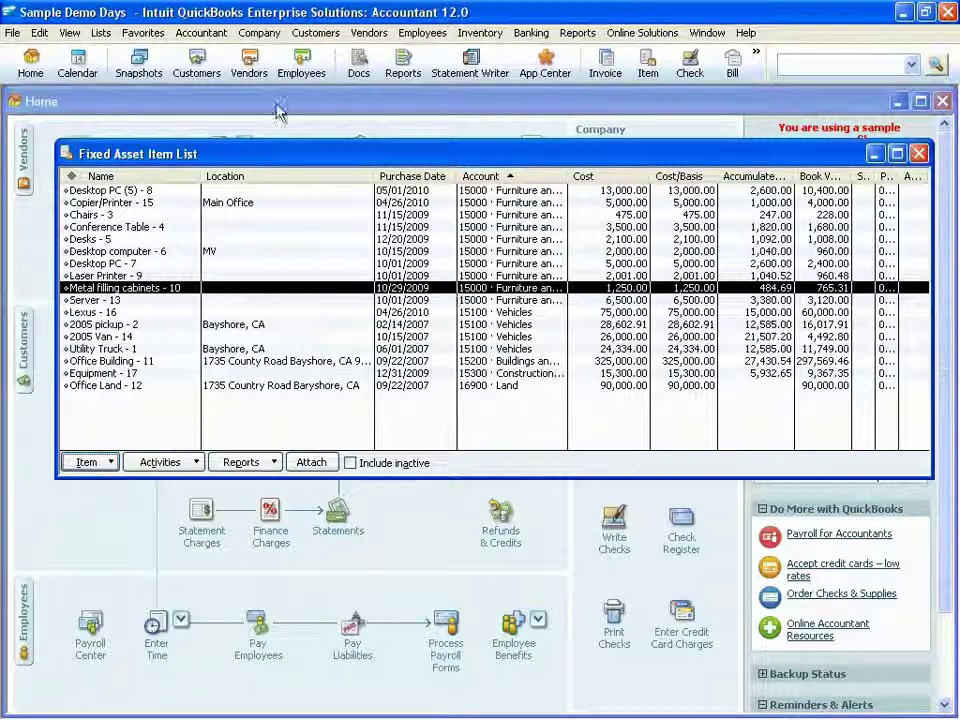
- Switch to Fixed Asset Manager, look through the reports in the Report List Organizer, and close the organizer
left_click(263, 42)
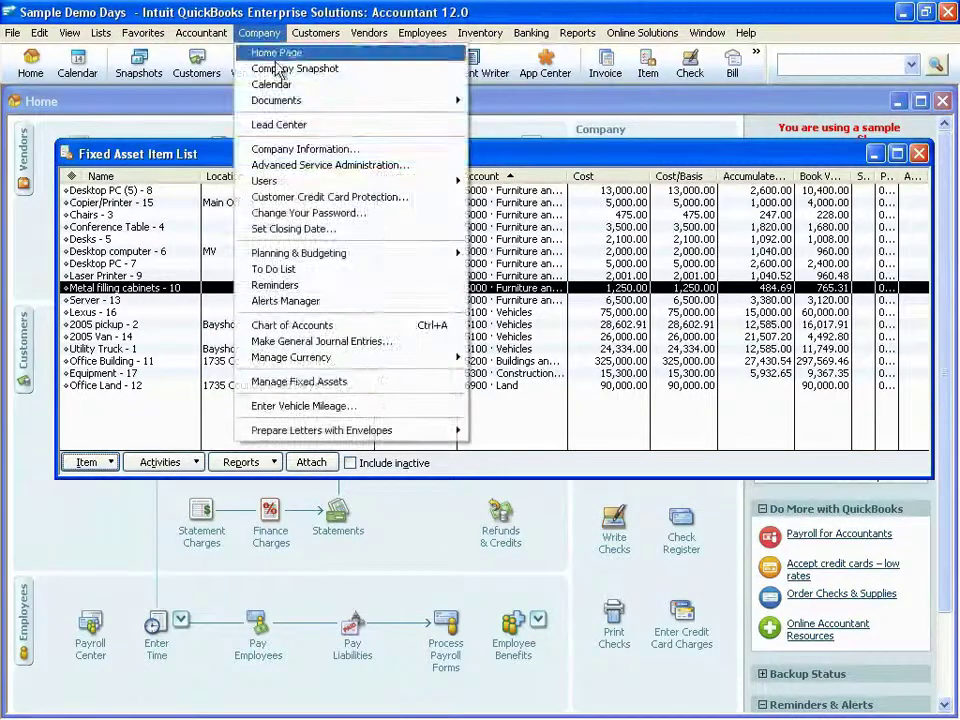
left_click(327, 385)
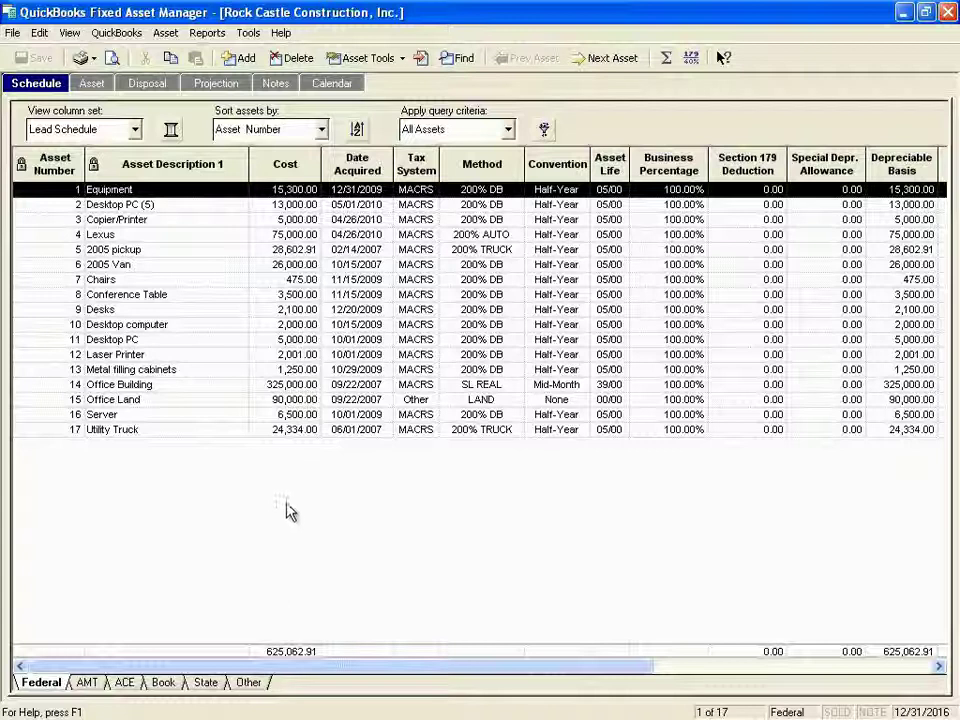
left_click(207, 32)
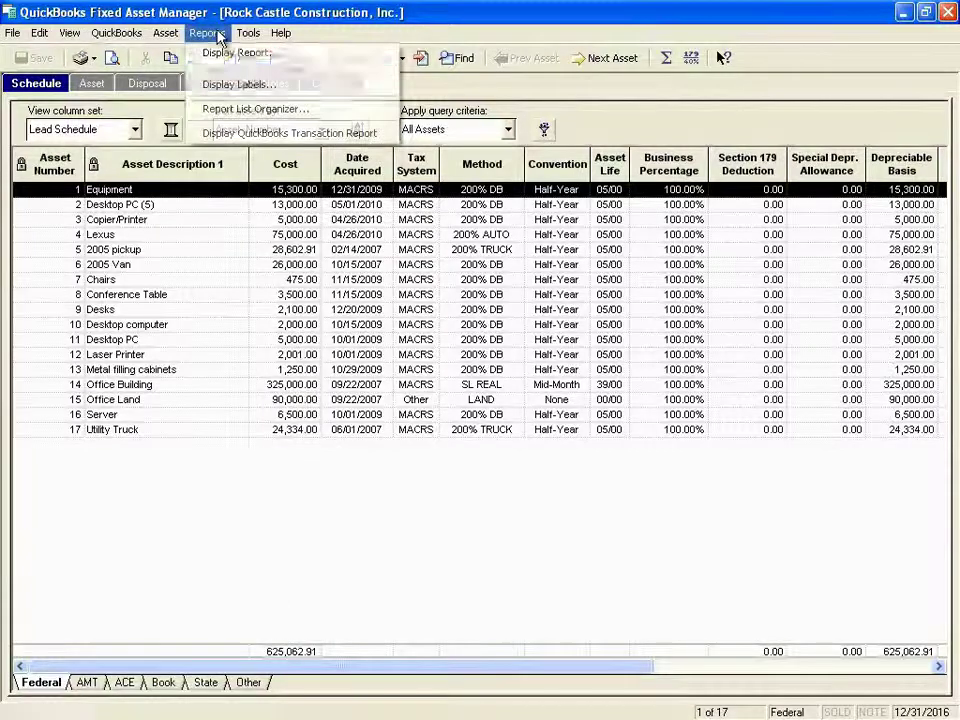
left_click(260, 115)
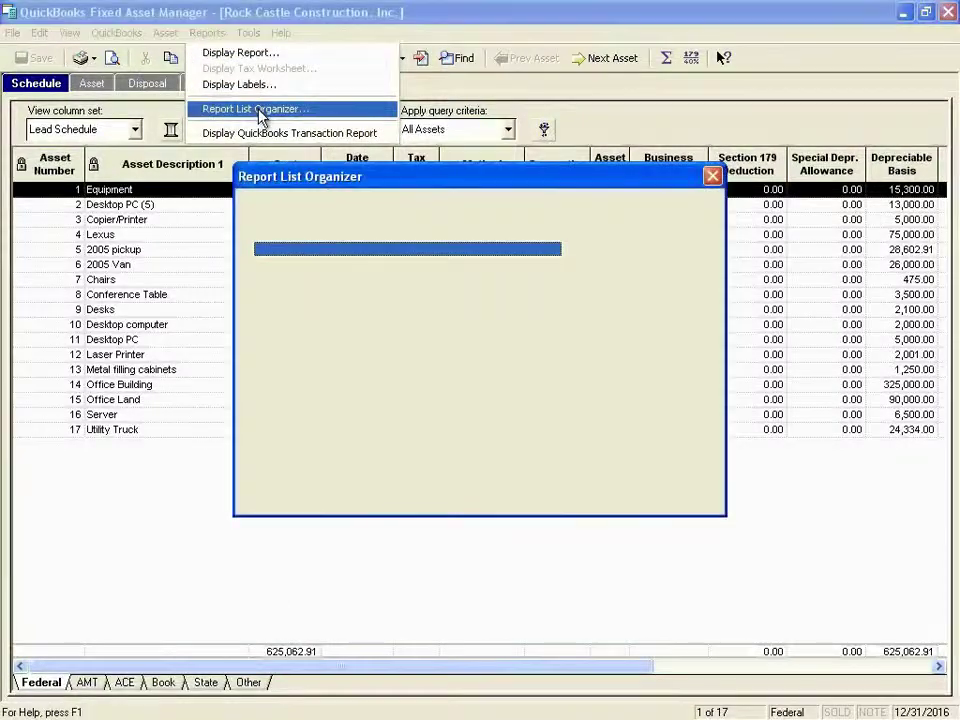
left_click_drag(422, 372, 422, 432)
left_click(477, 498)
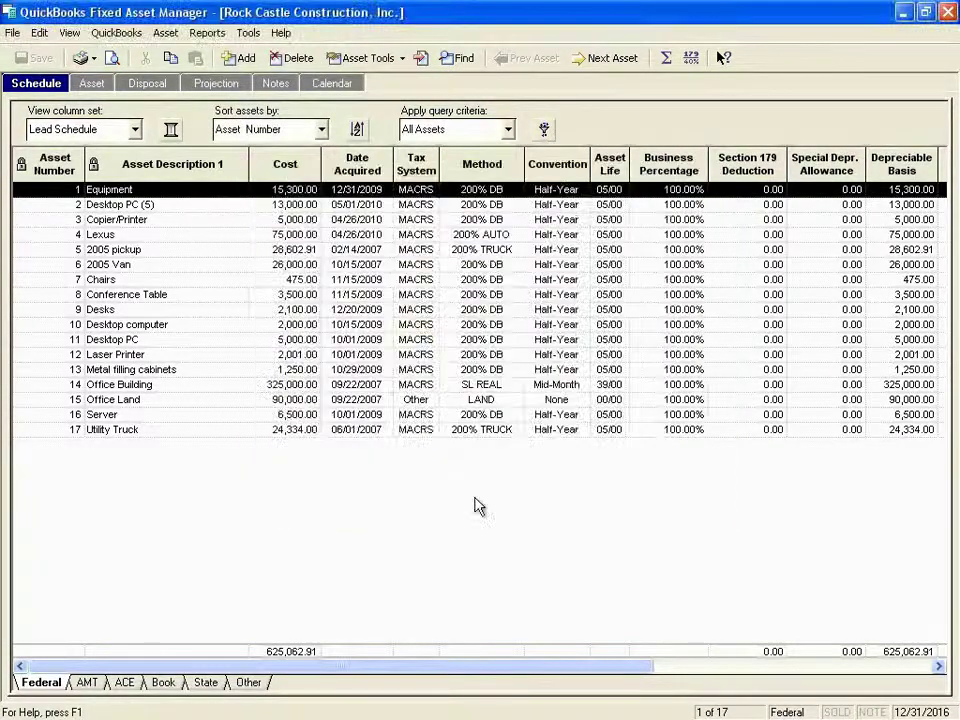
- Check the option for posting depreciation journal entries to QuickBooks, and close Fixed Asset Manager and the fixed asset item list
left_click(112, 36)
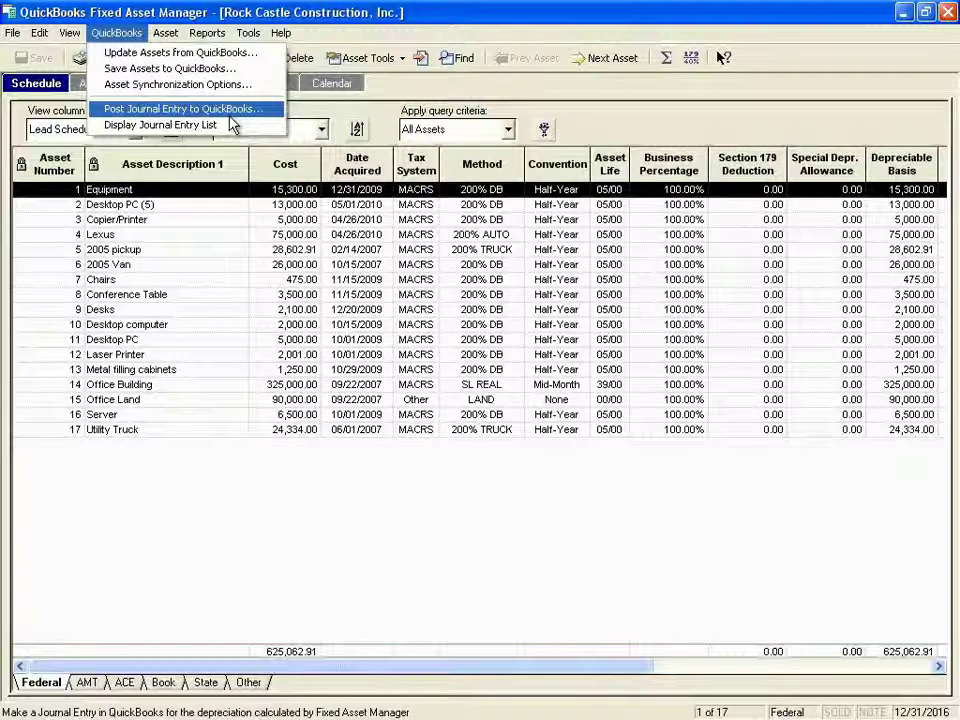
left_click(378, 236)
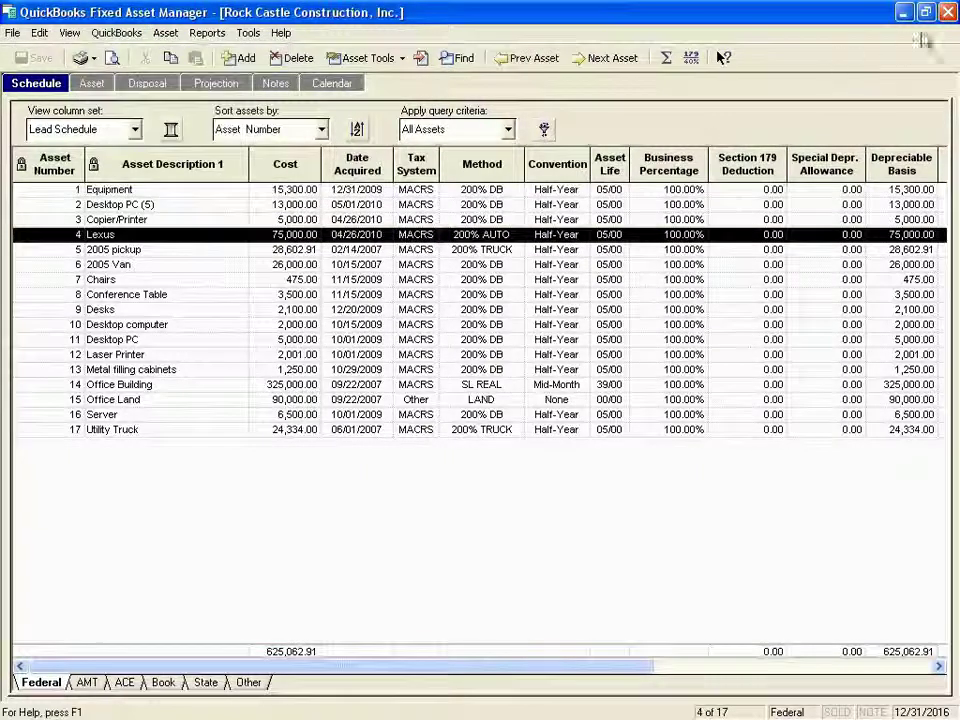
left_click(947, 12)
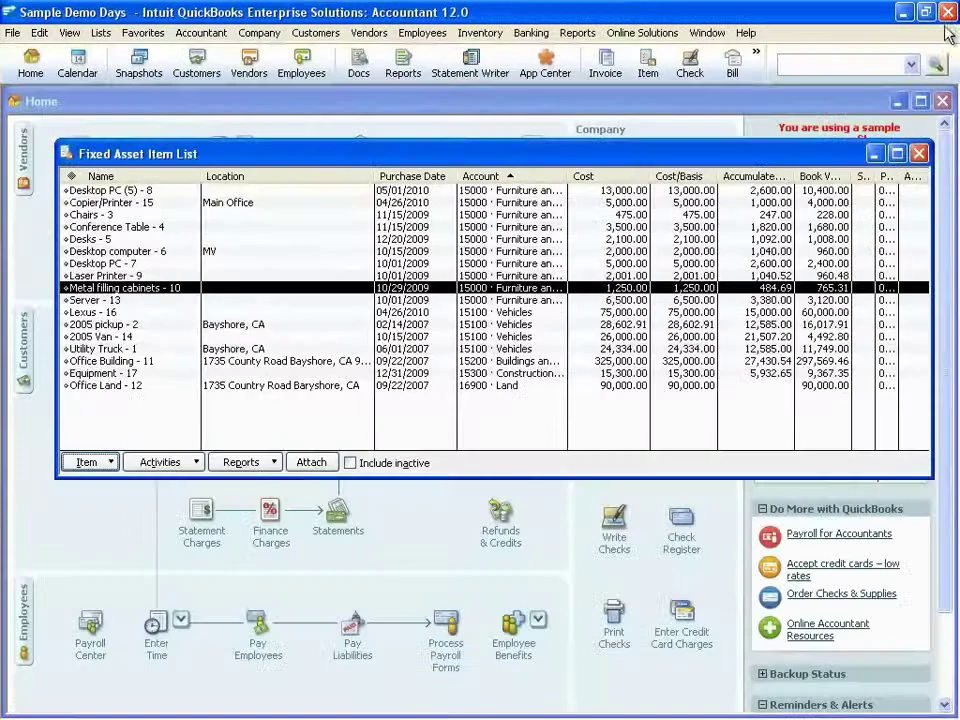
left_click(918, 153)
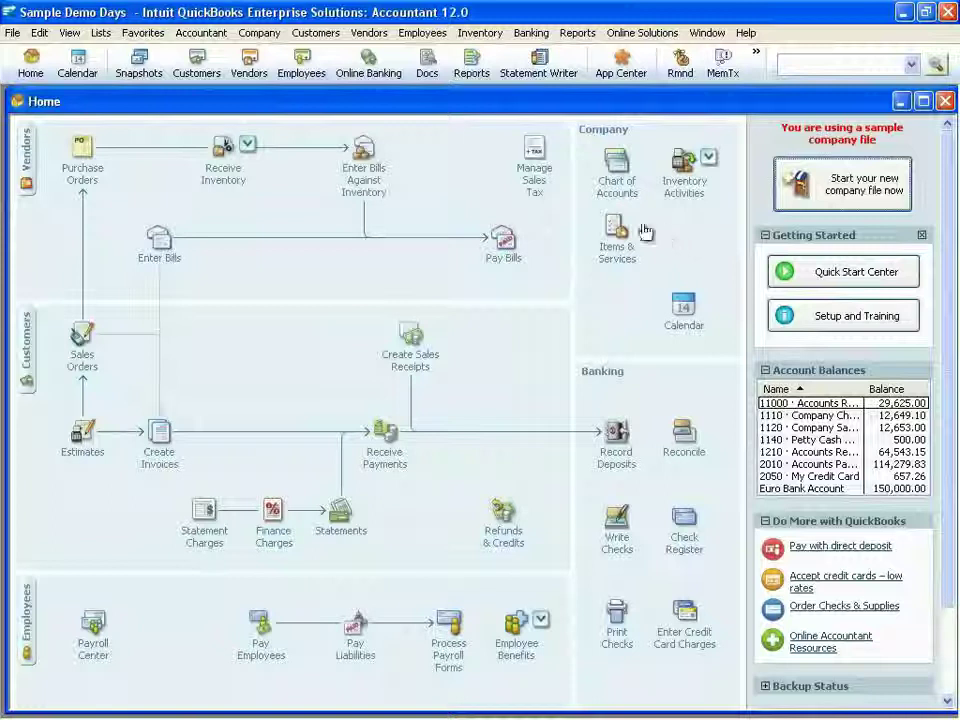
- Open the document center to view it and close it again
left_click(430, 68)
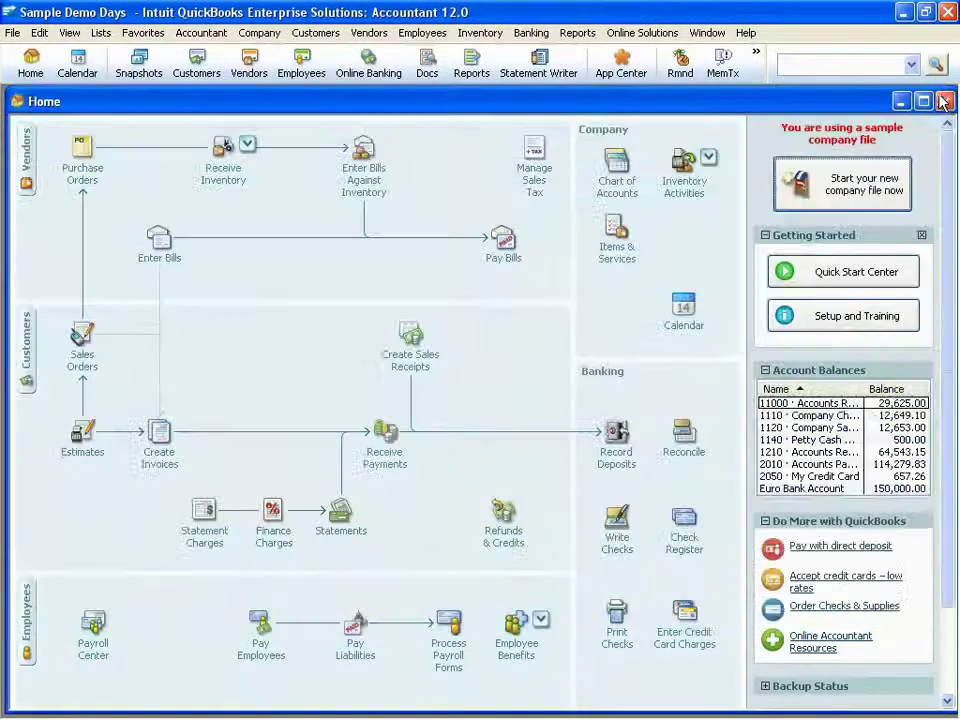
left_click(942, 101)
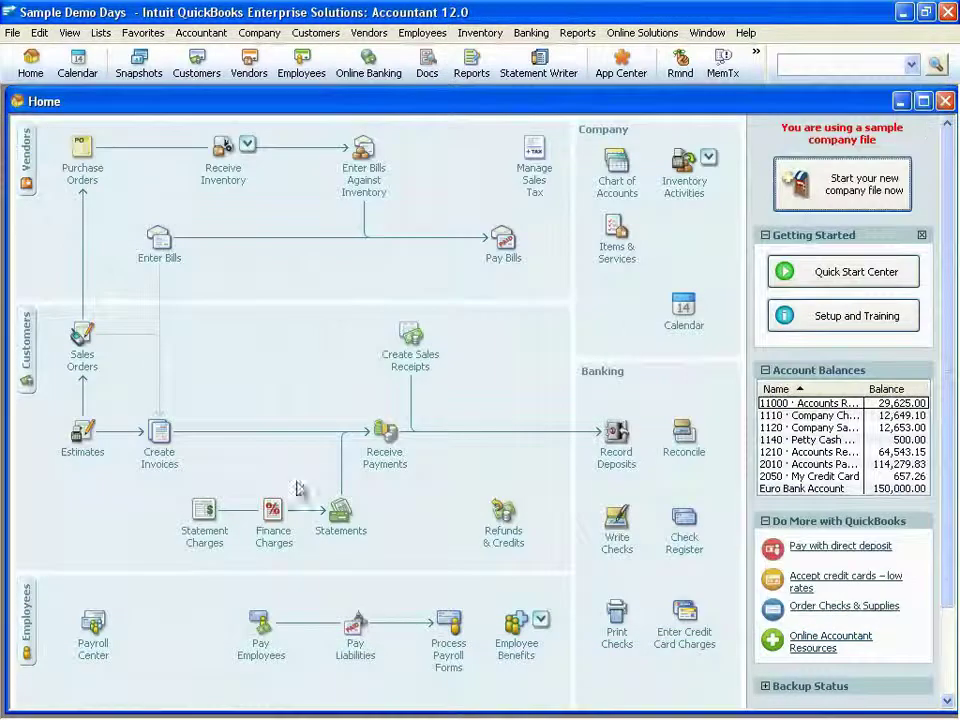
- Display the previous invoice, for Las Wages Store # 554, and open its attachments
left_click(157, 431)
left_click(62, 156)
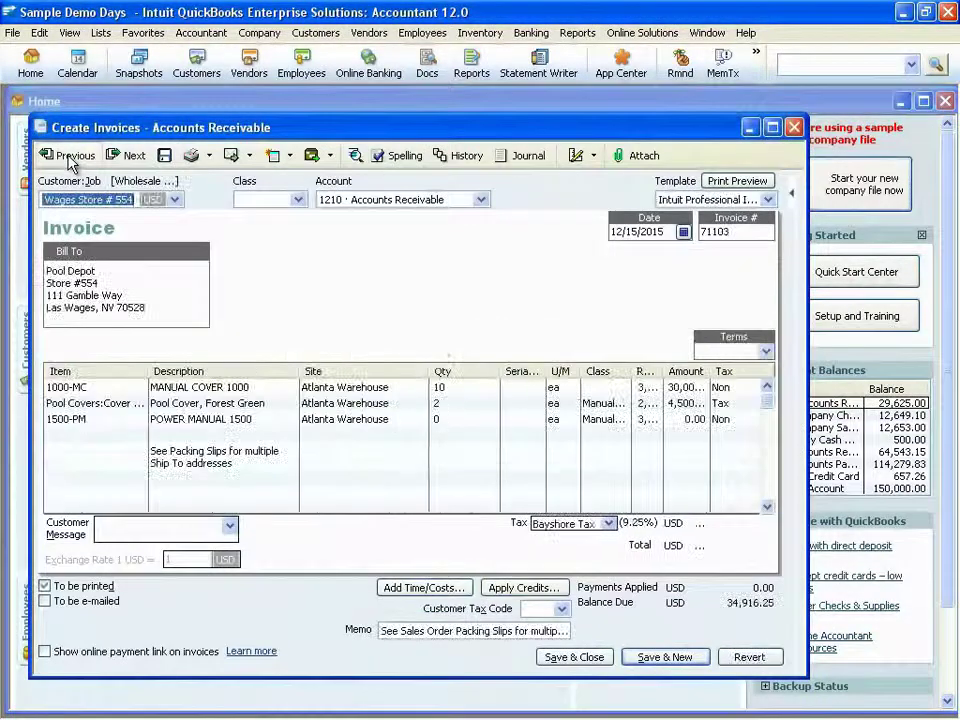
left_click(630, 156)
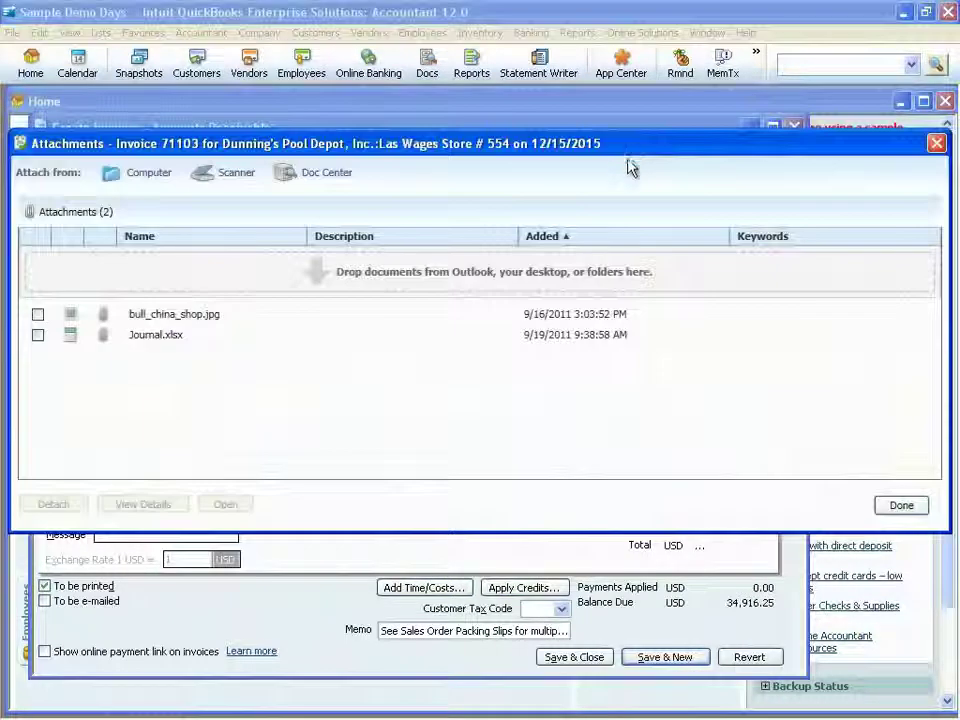
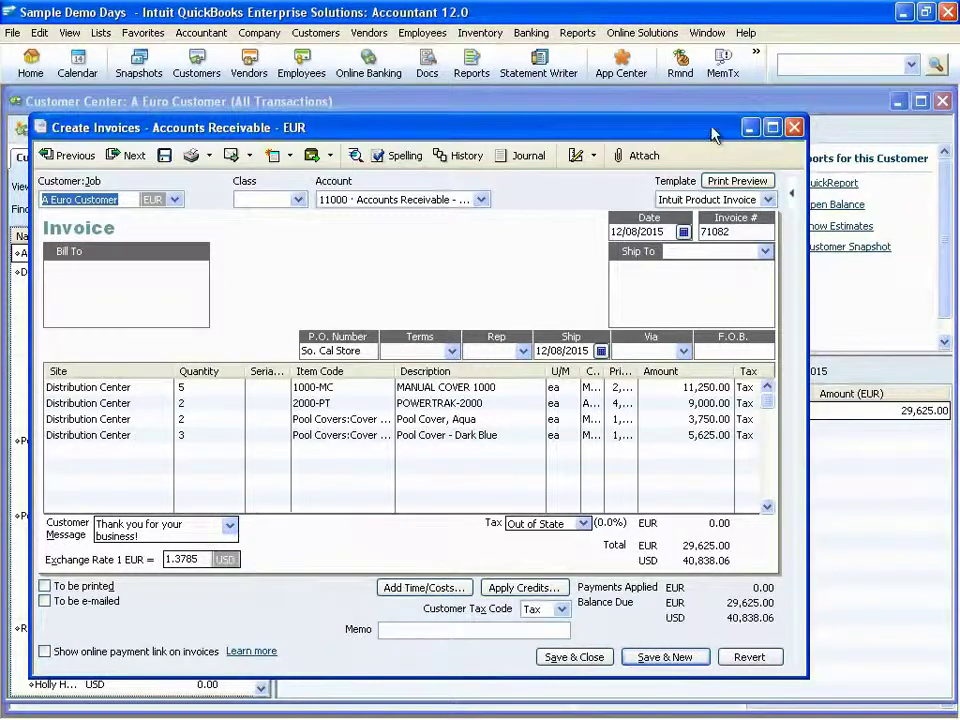
- Close the euro customer's invoice and open the currency list
left_click_drag(698, 132, 716, 122)
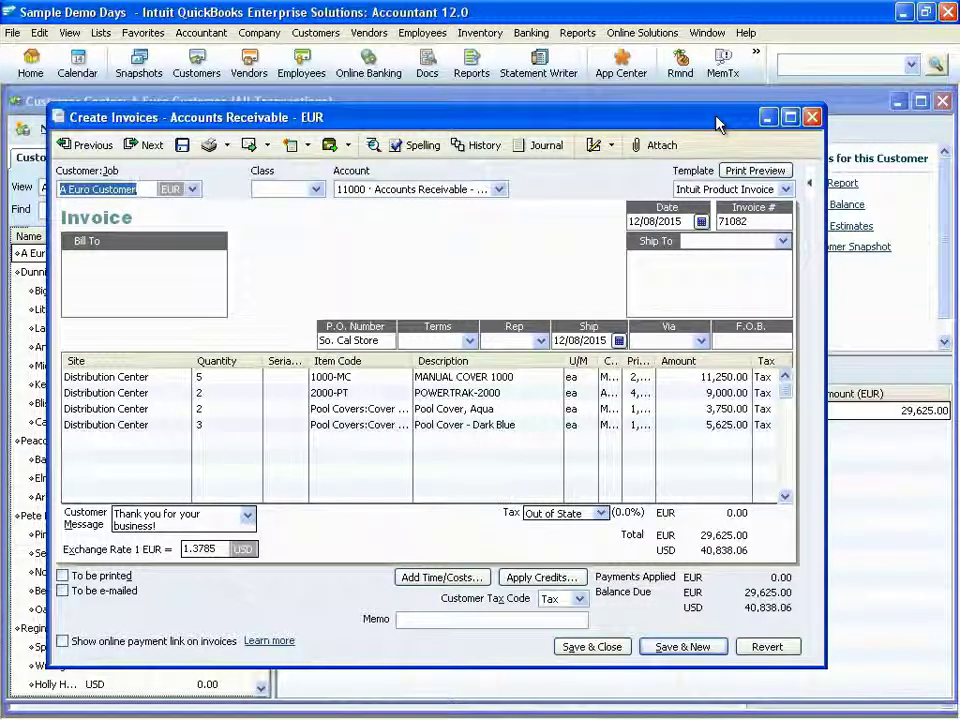
left_click(811, 117)
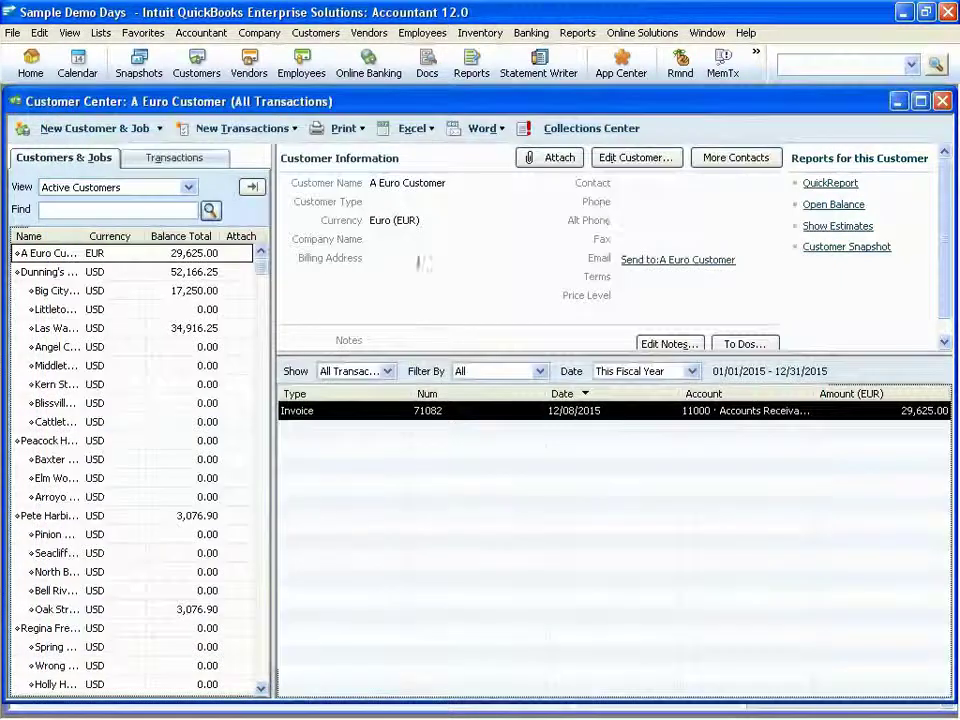
left_click(103, 34)
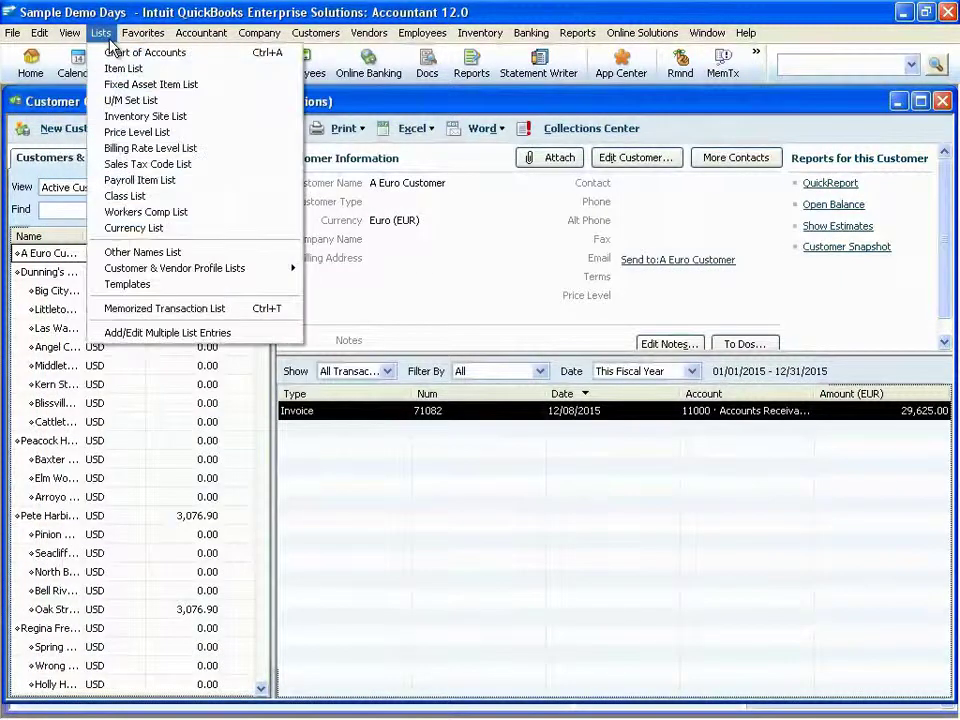
left_click(160, 229)
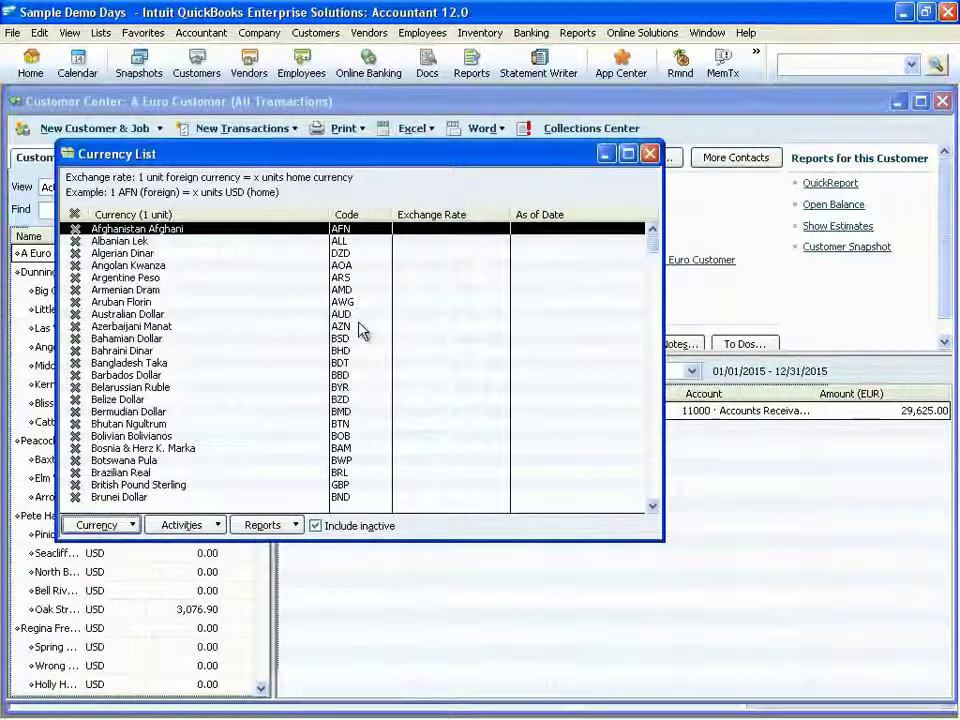
- Download the latest exchange rates for the active currencies, then close the currency list and the Customer Center
left_click(185, 526)
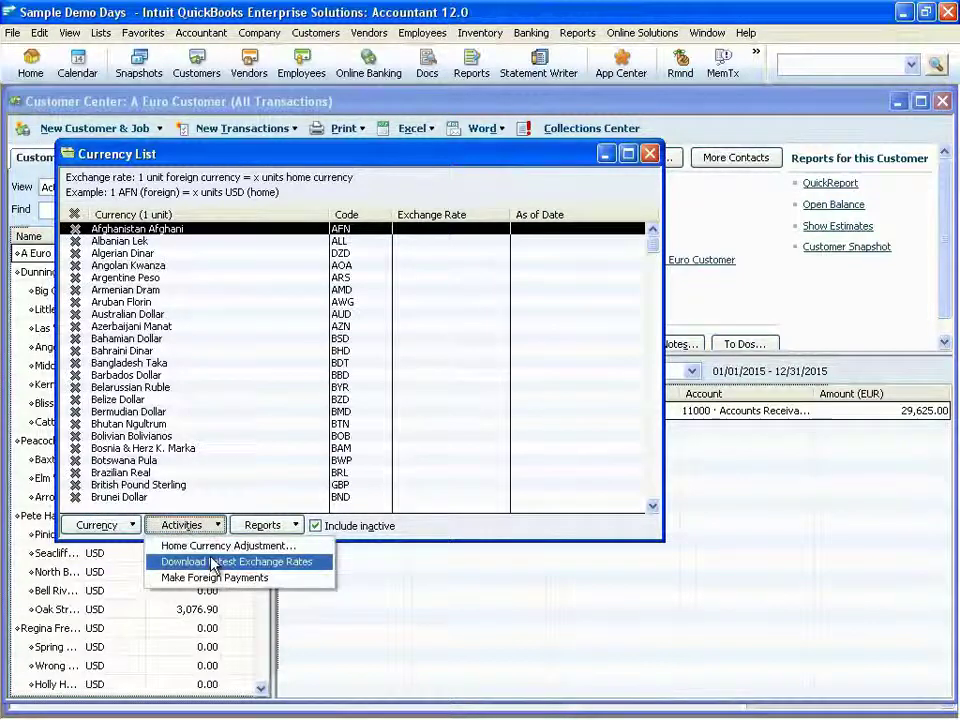
left_click(195, 561)
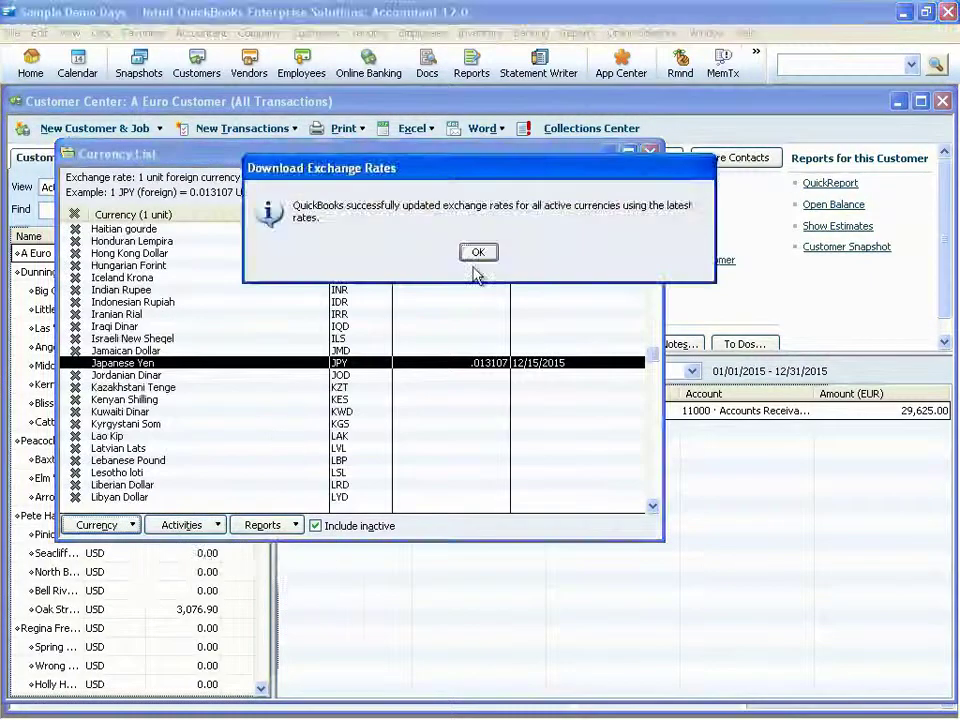
left_click(478, 251)
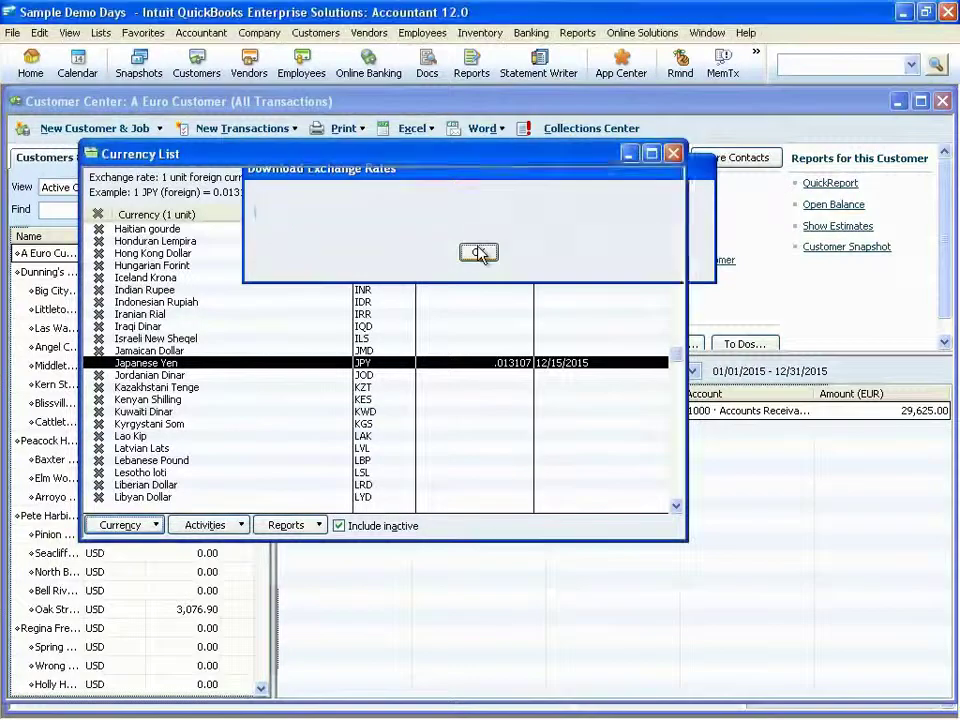
left_click(673, 154)
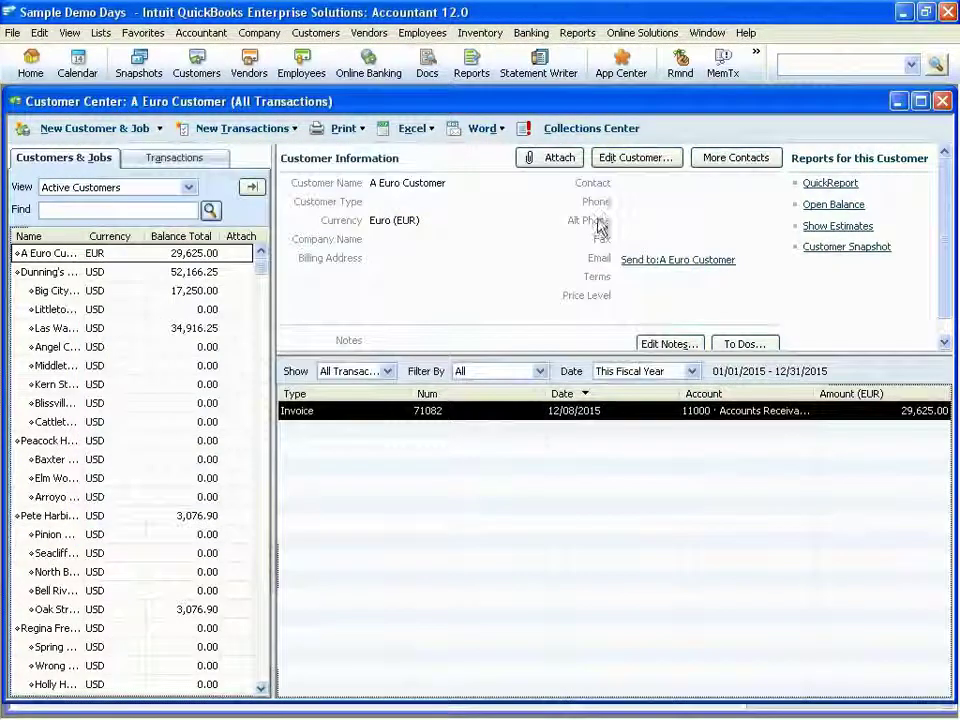
left_click(942, 101)
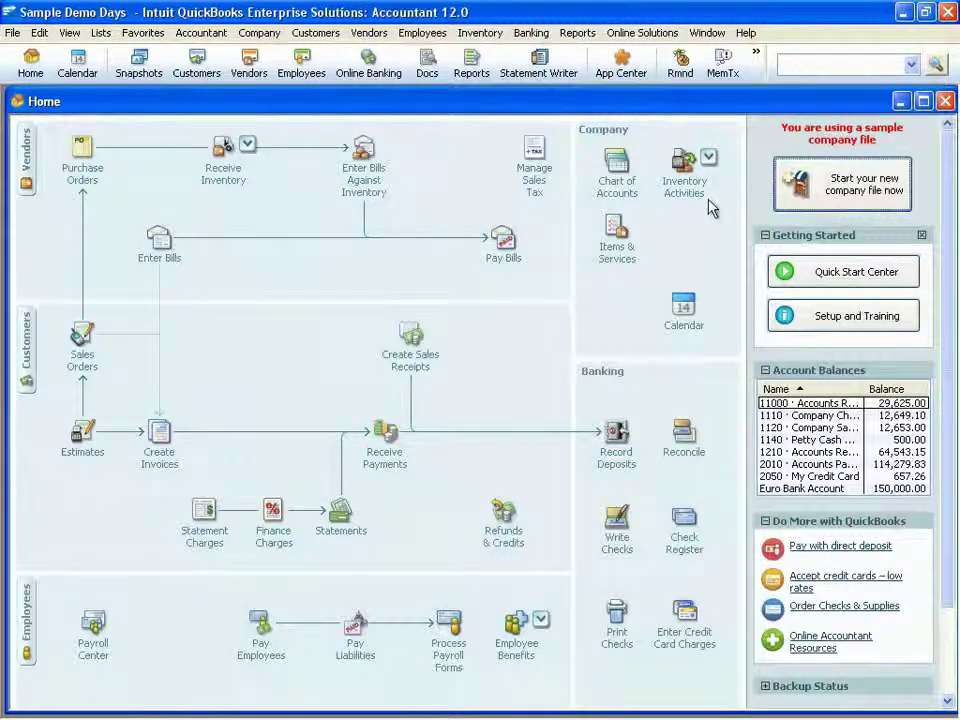
- Open the Inventory Center and view the AN spring item's build assembly number 15, then close the assembly
left_click(709, 159)
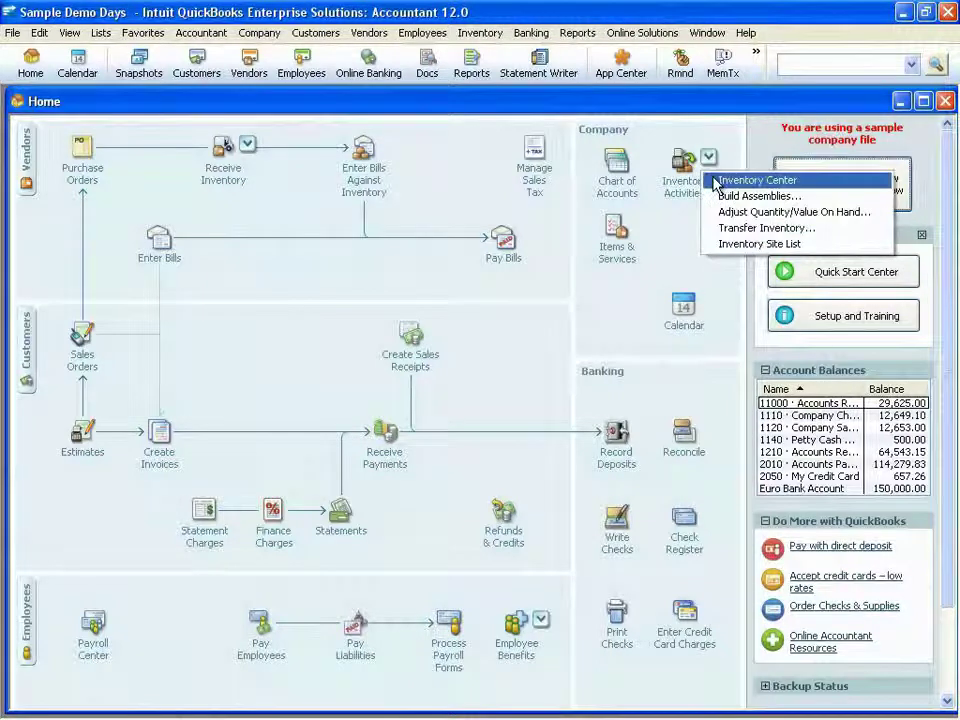
left_click(716, 181)
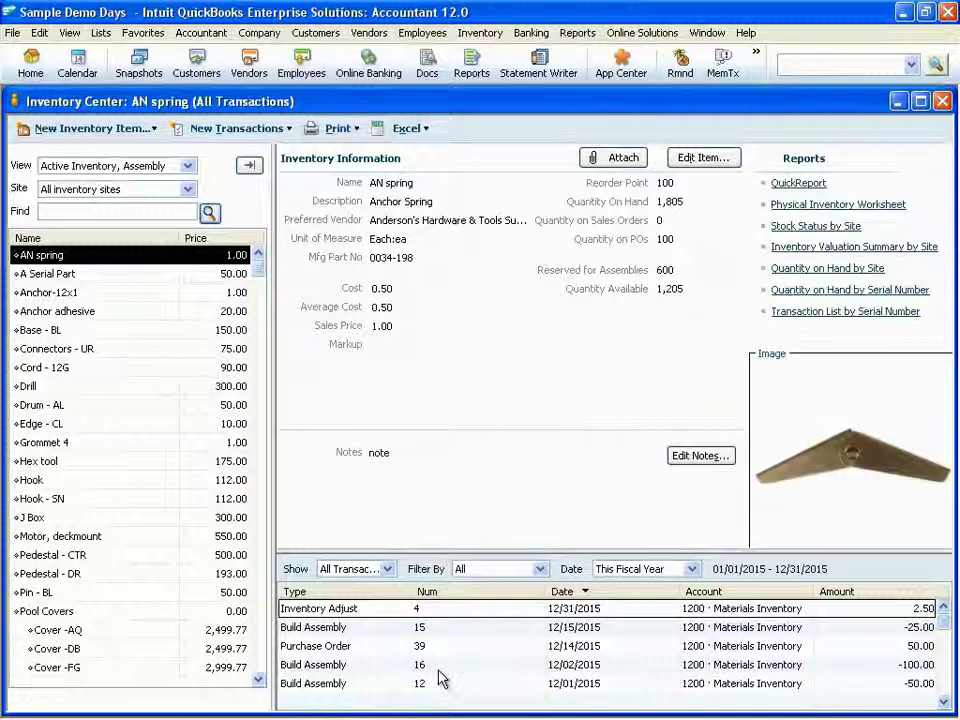
left_click(337, 628)
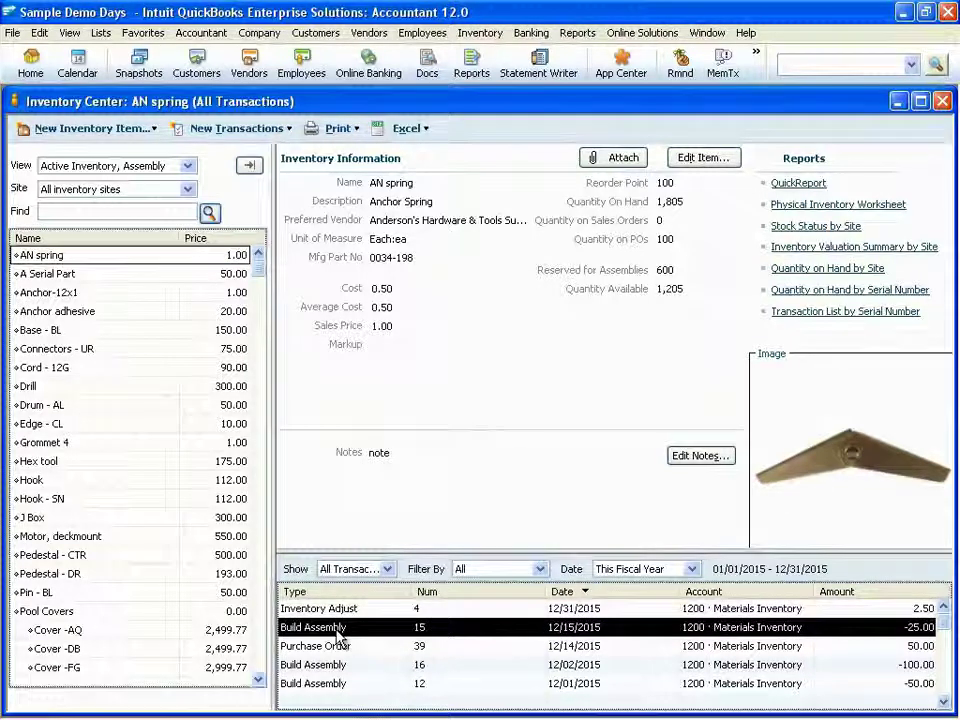
double_click(337, 628)
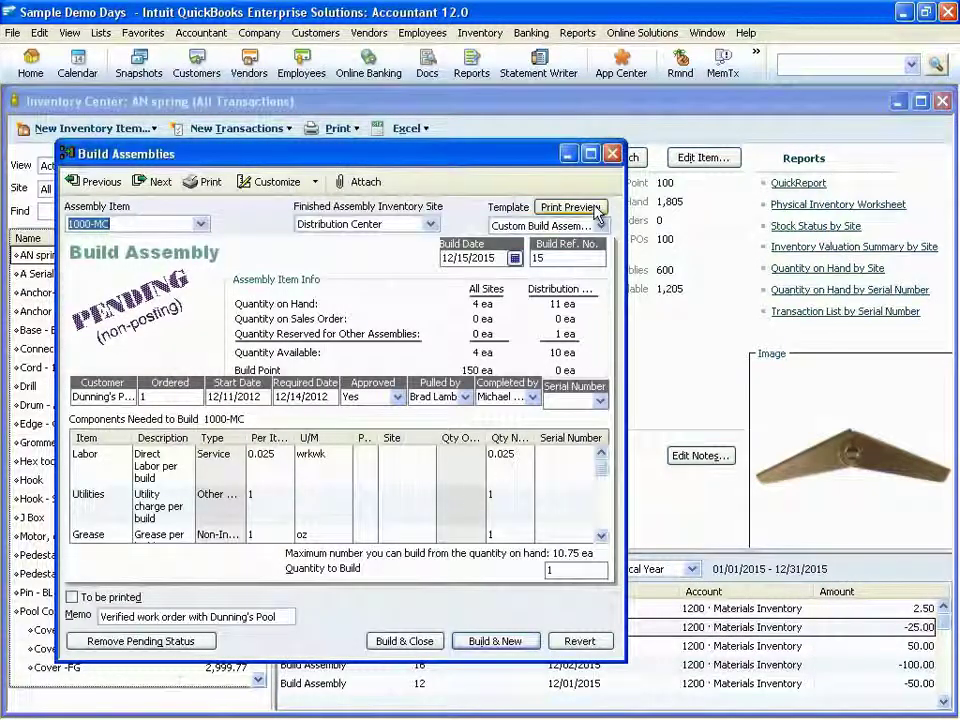
left_click(613, 154)
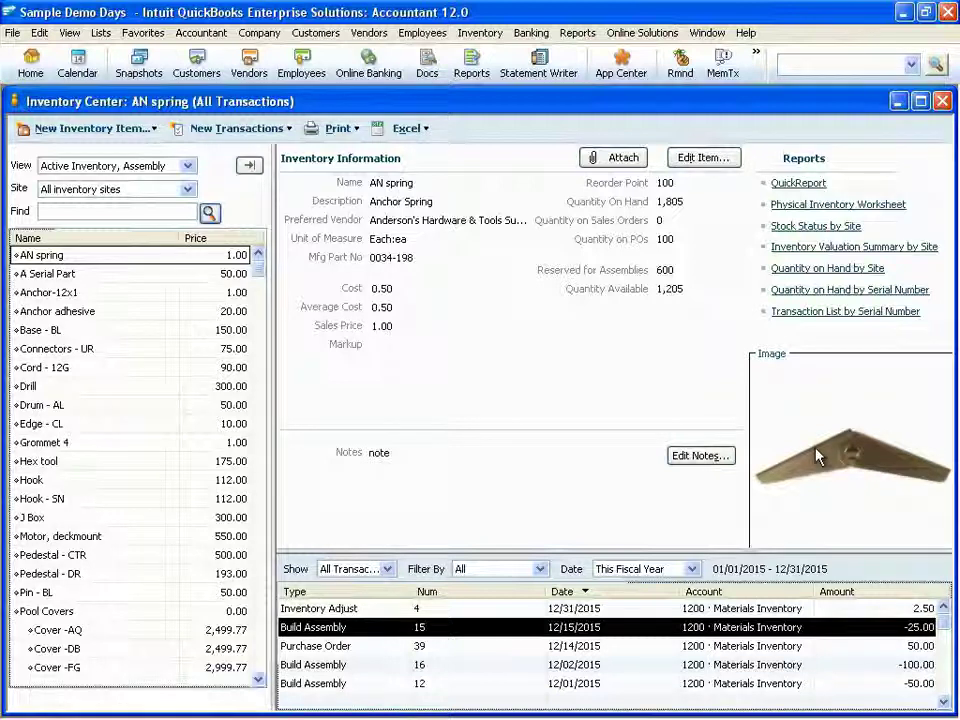
- Check the site filter choices in the Inventory Center without changing the filter, and close the center
left_click(188, 190)
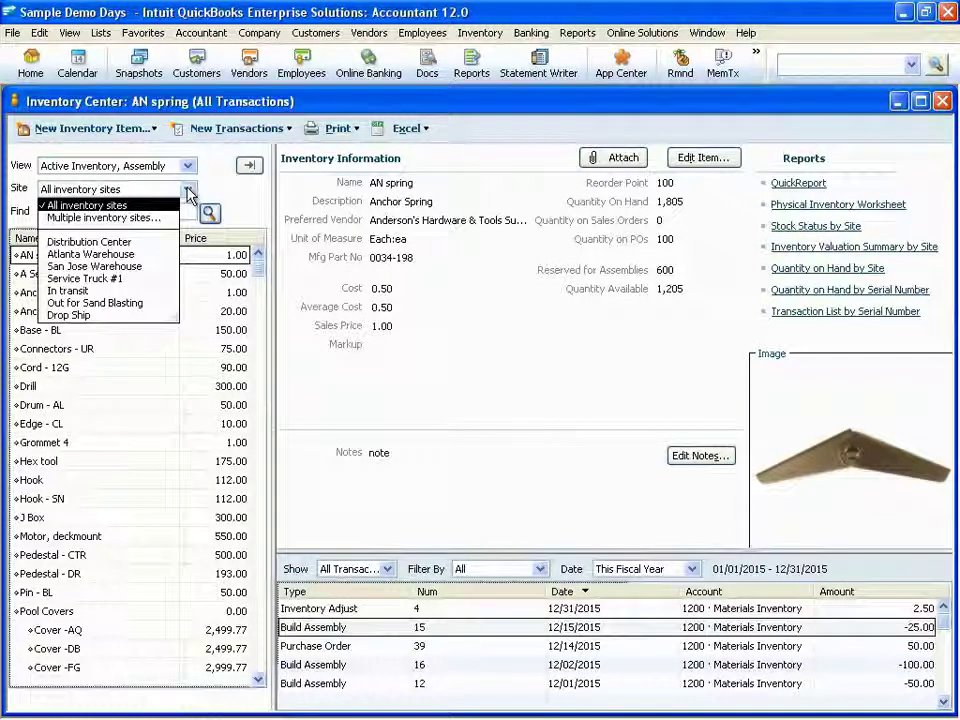
left_click(205, 190)
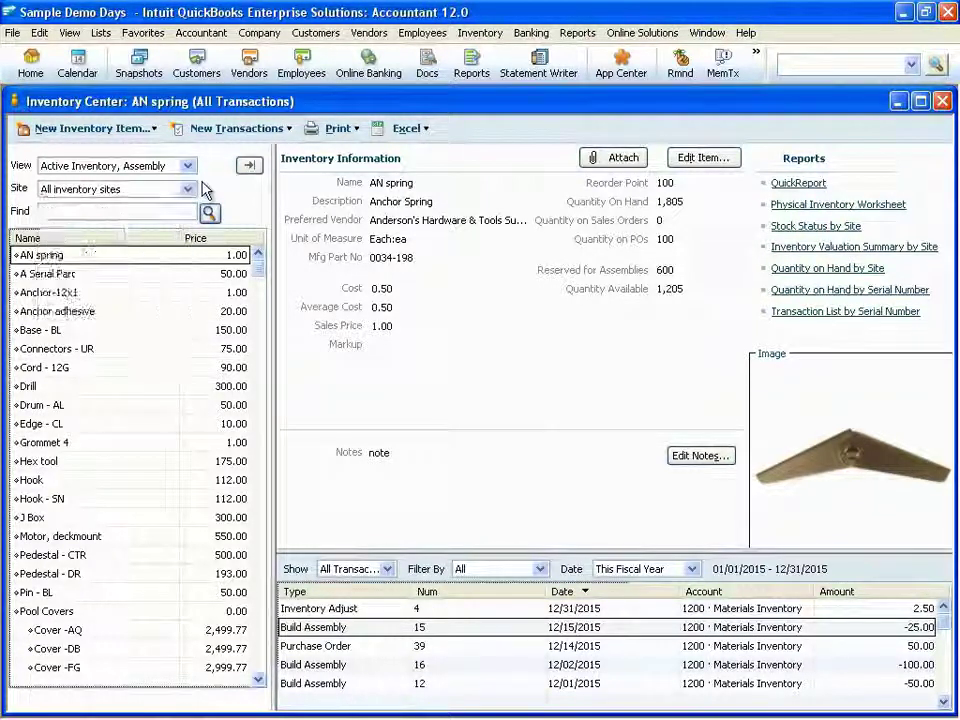
left_click(943, 102)
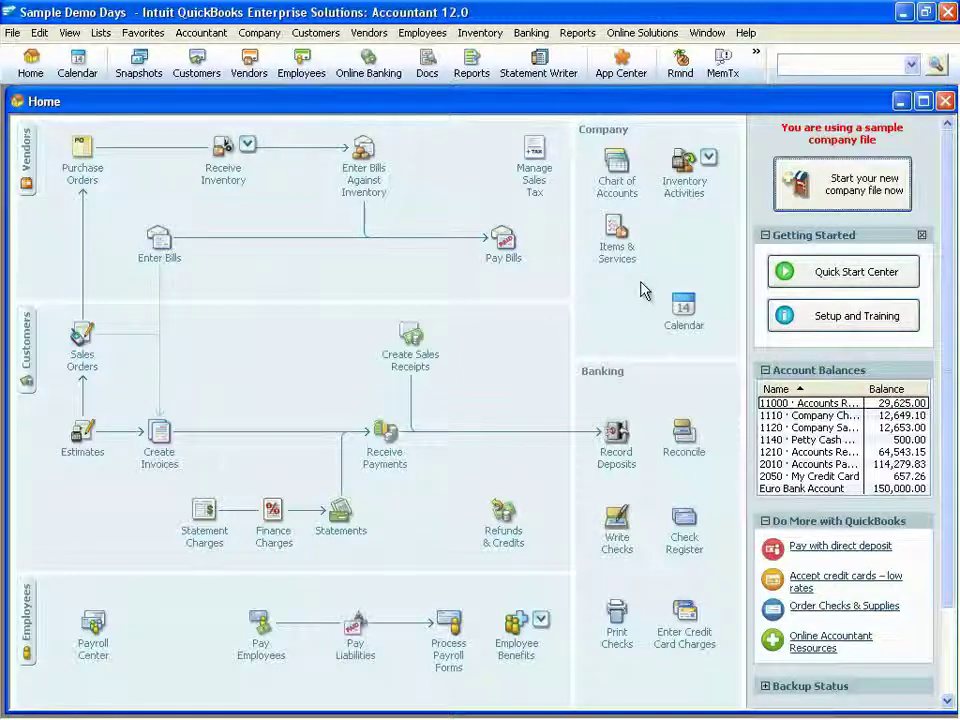
- Open the company preferences for Items & Inventory and view the help article on Enhanced Inventory Receiving, then close the help
left_click(40, 33)
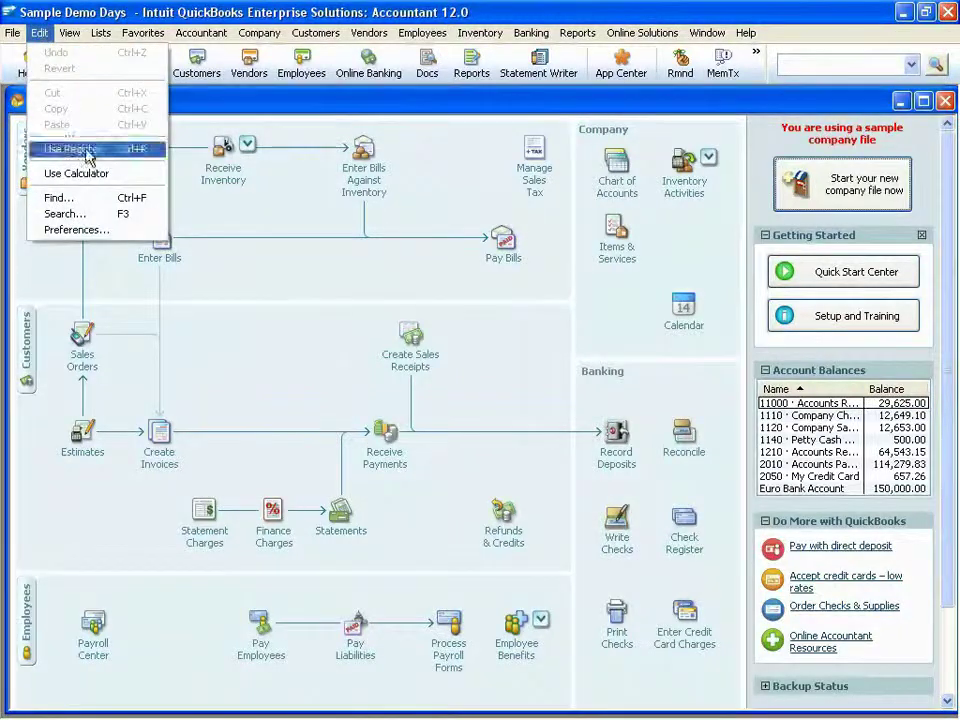
left_click(75, 229)
left_click(131, 315)
left_click(420, 181)
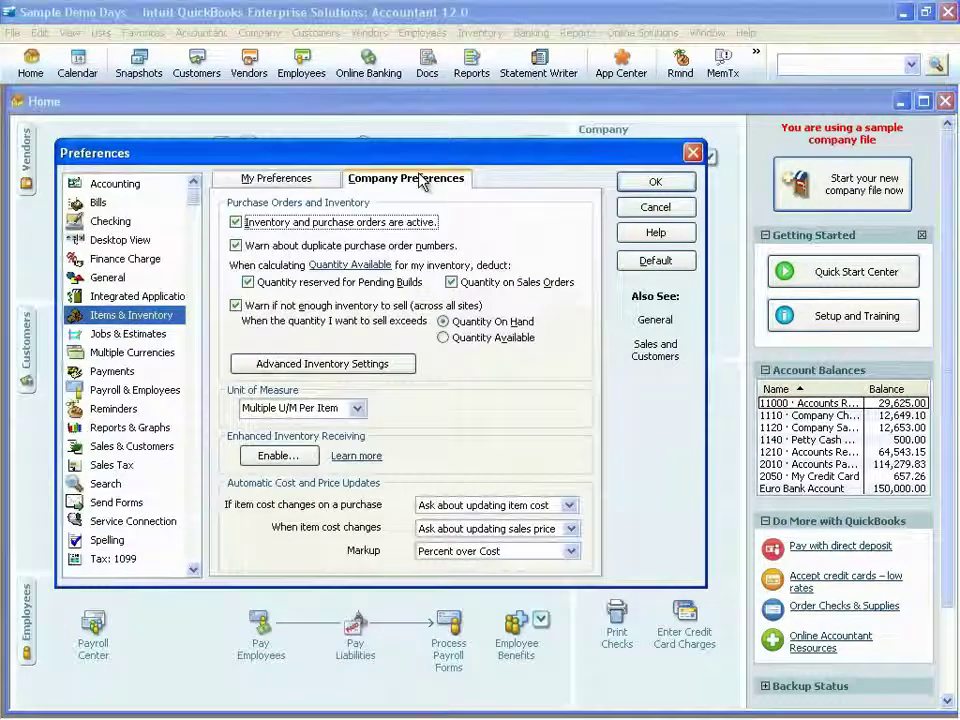
left_click(362, 455)
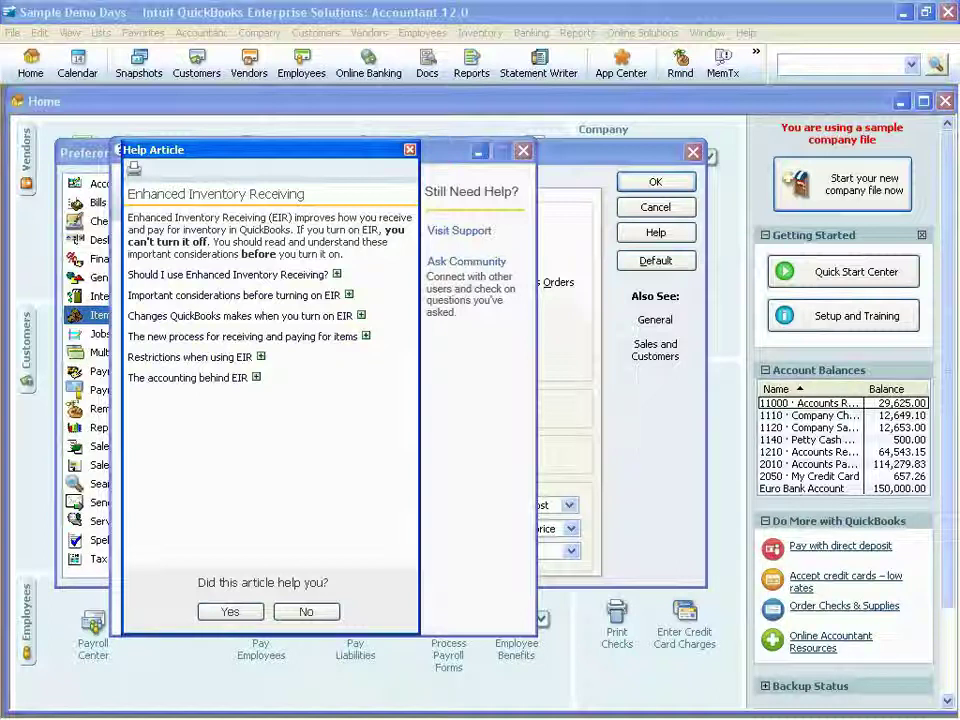
left_click(409, 149)
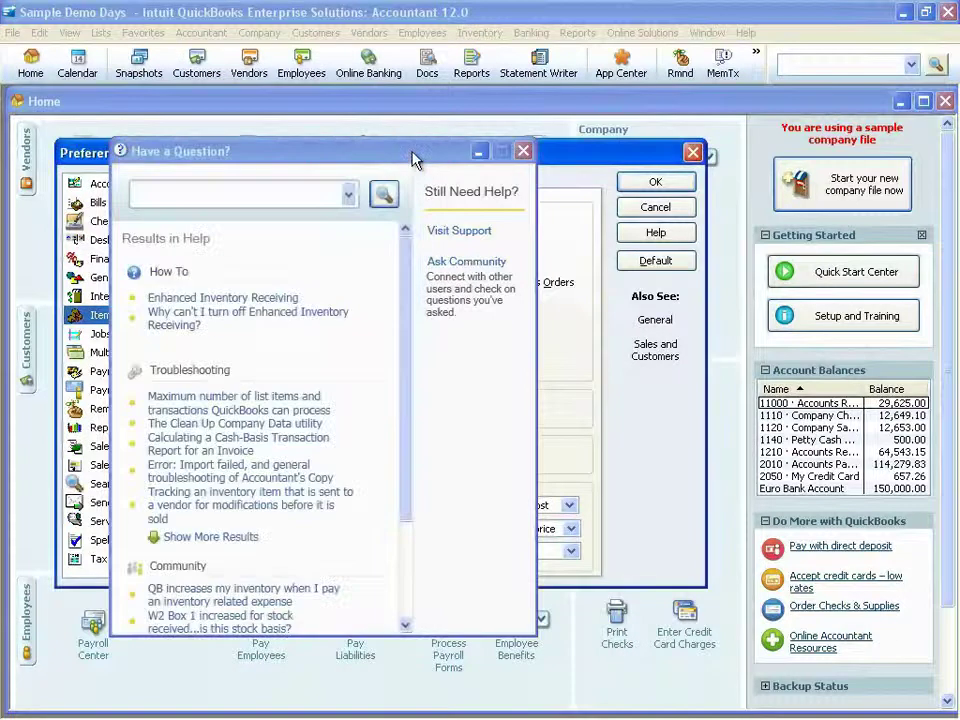
left_click(523, 151)
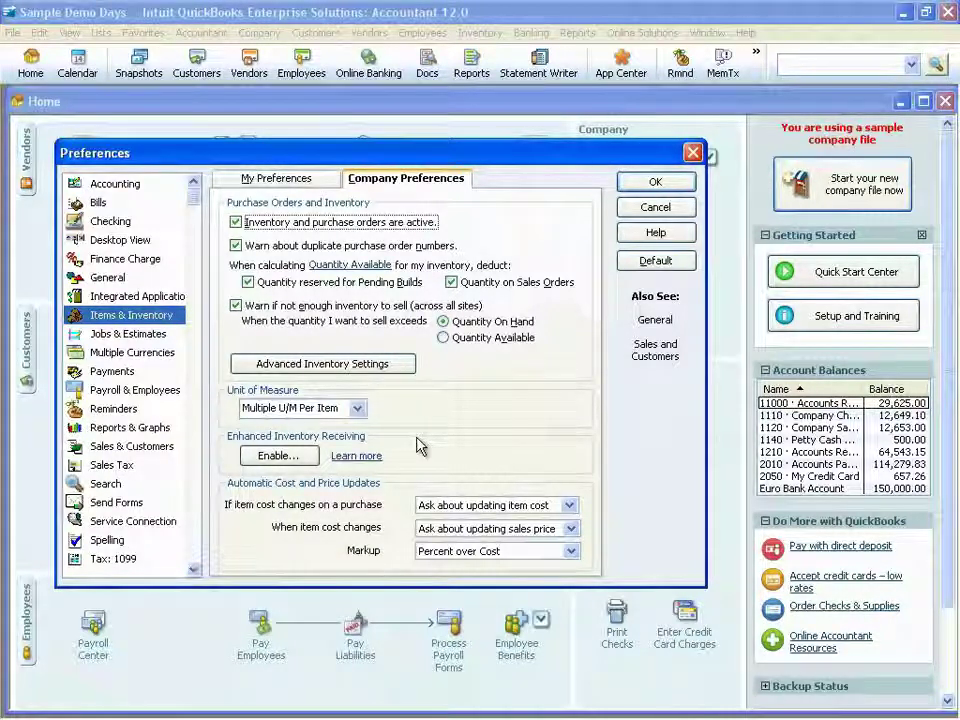
- Review the advanced inventory settings for multiple sites, serial numbers and FIFO, and close the preferences
left_click(404, 372)
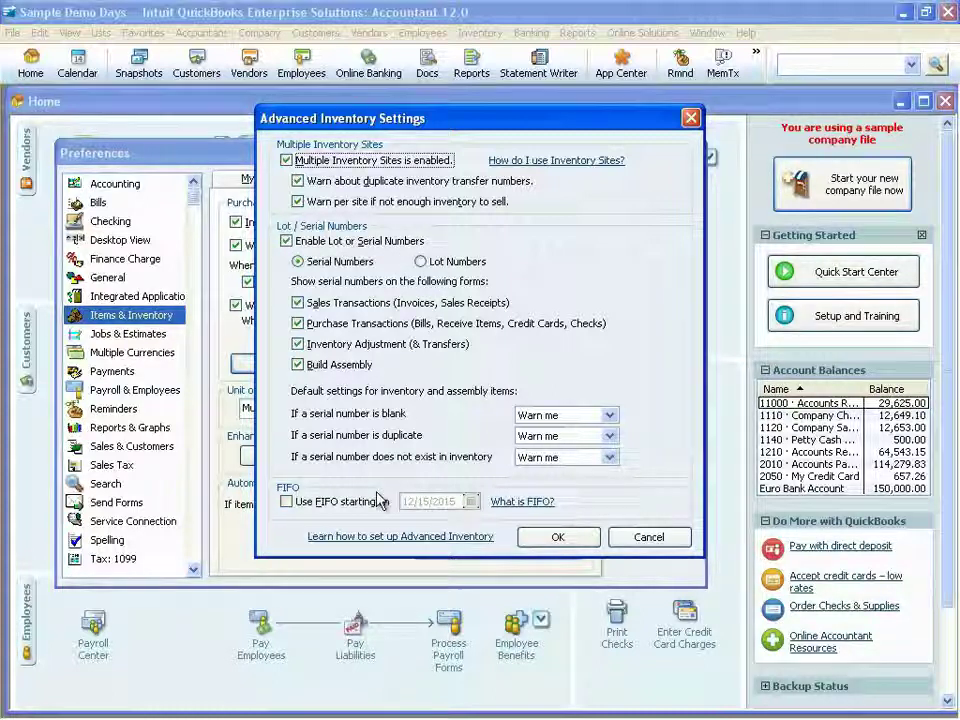
left_click(545, 538)
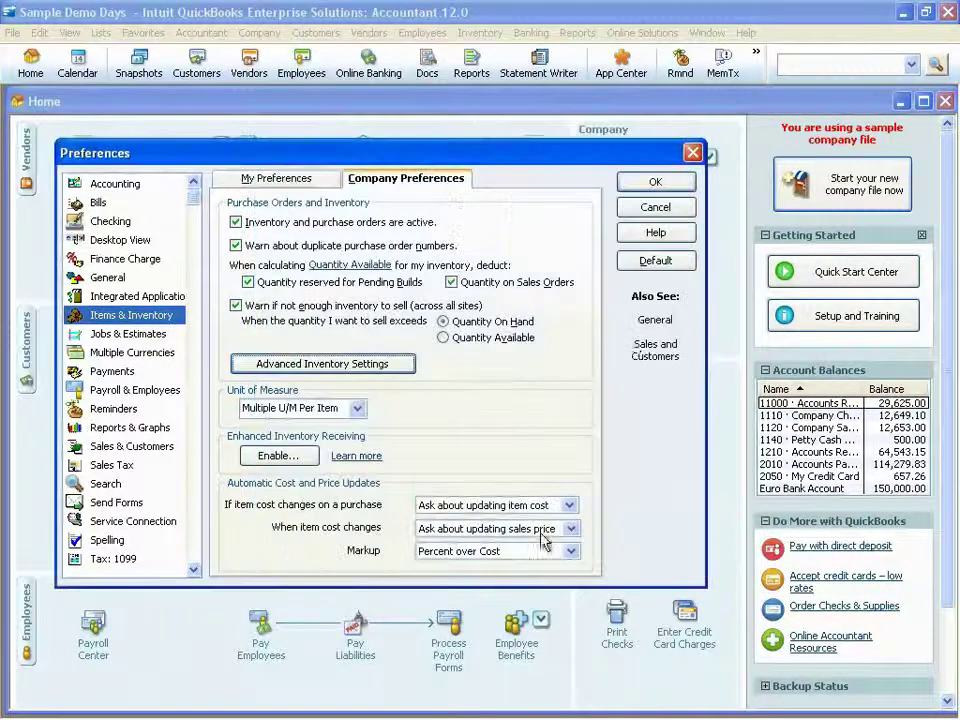
left_click(692, 155)
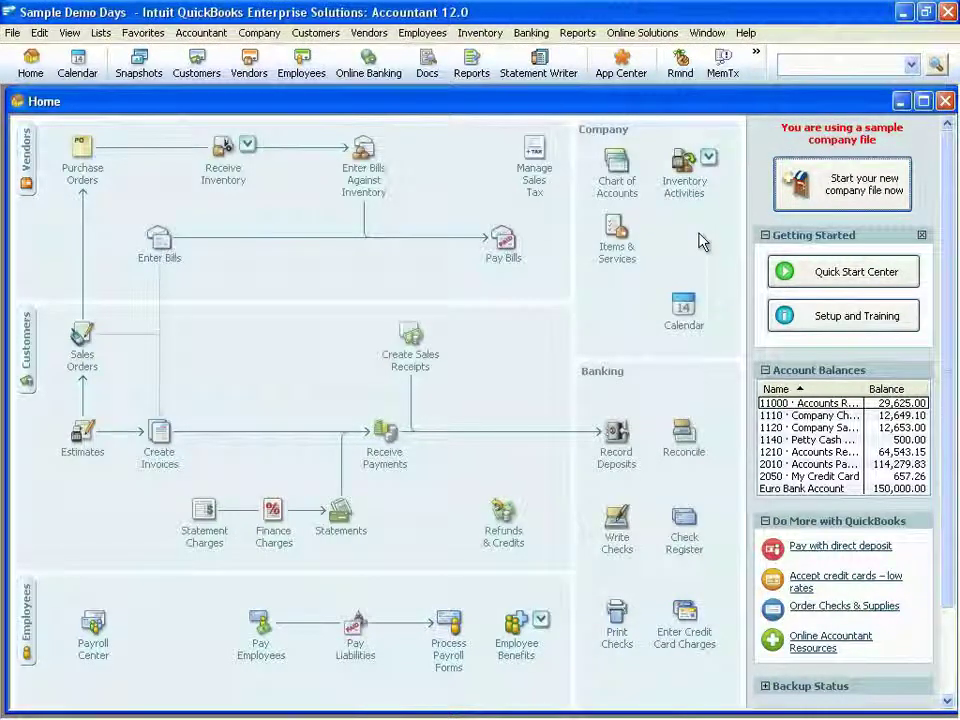
- Open the inventory site list to view the defined sites and close it again
left_click(708, 157)
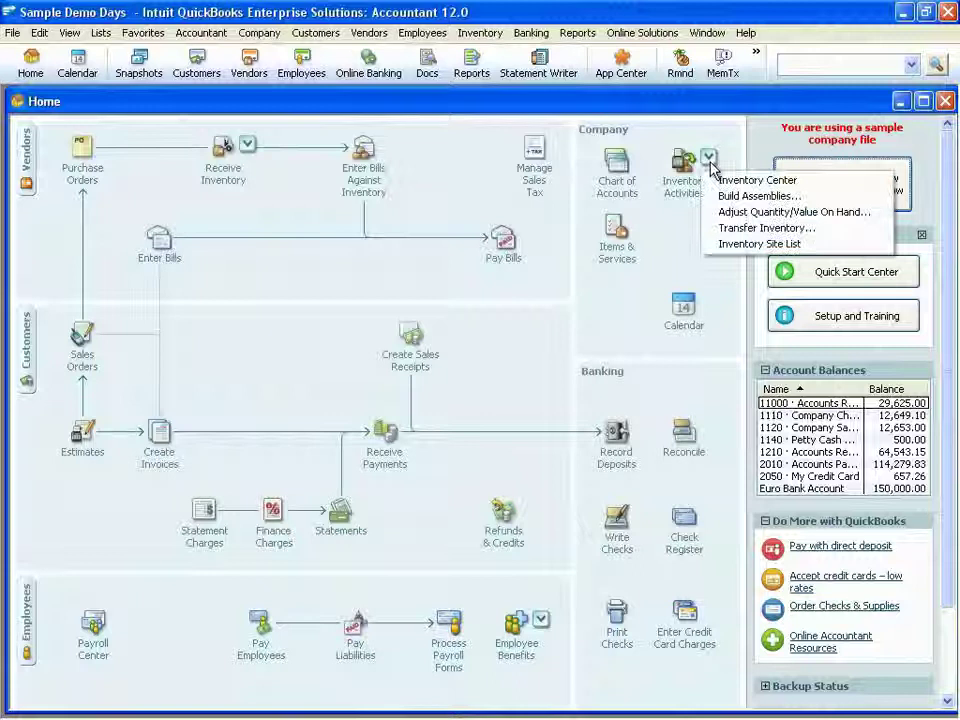
left_click(728, 245)
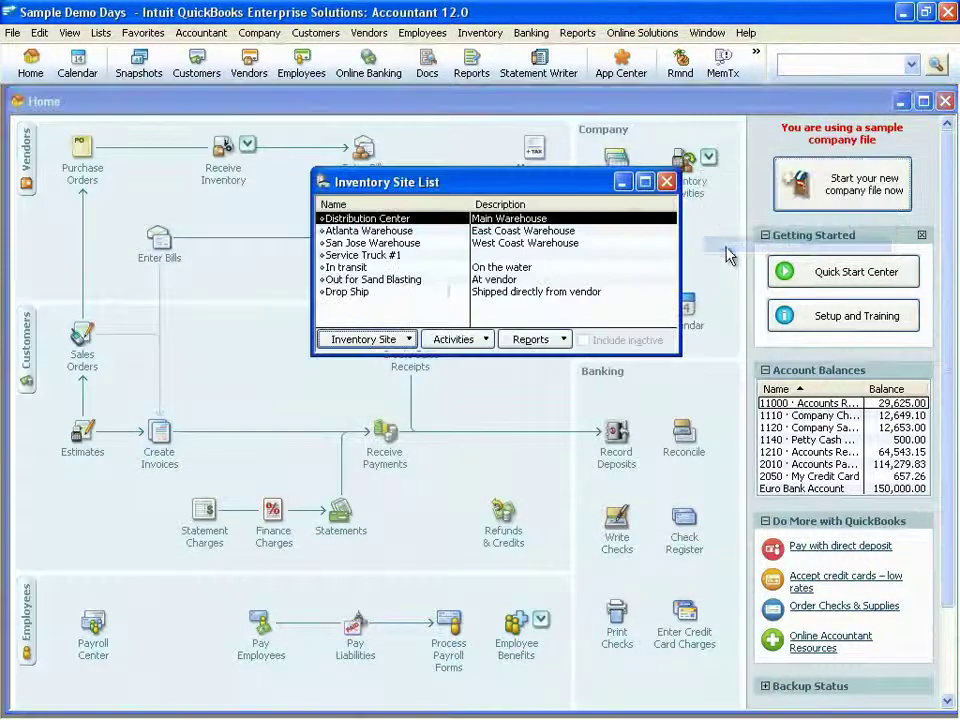
left_click(666, 183)
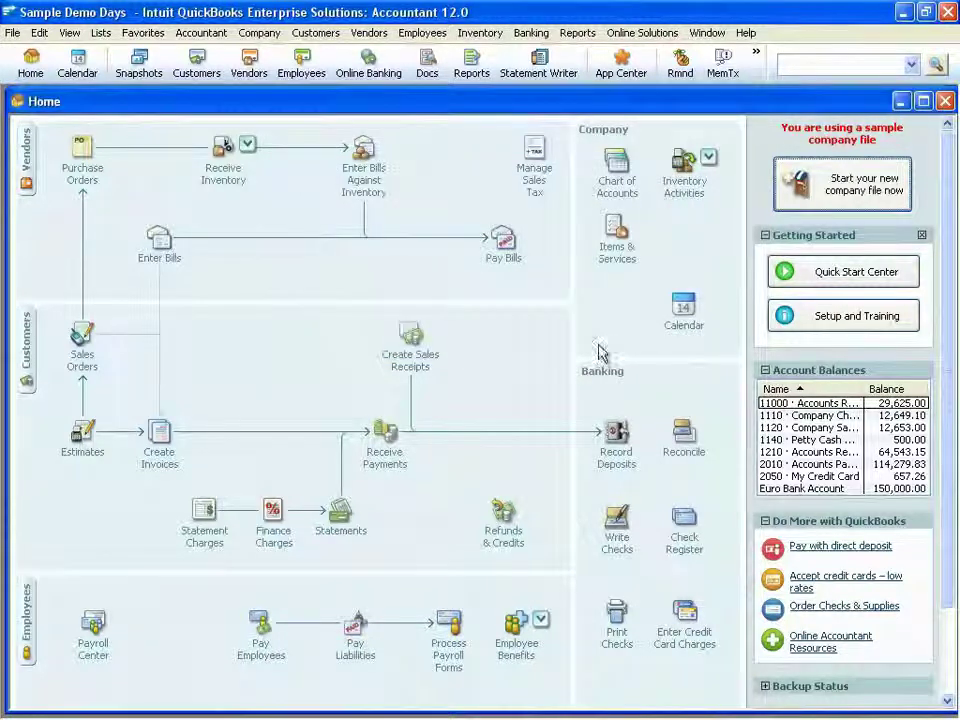
- Check the Ship To site choices on a new purchase order and close the order without filling it in
left_click(85, 162)
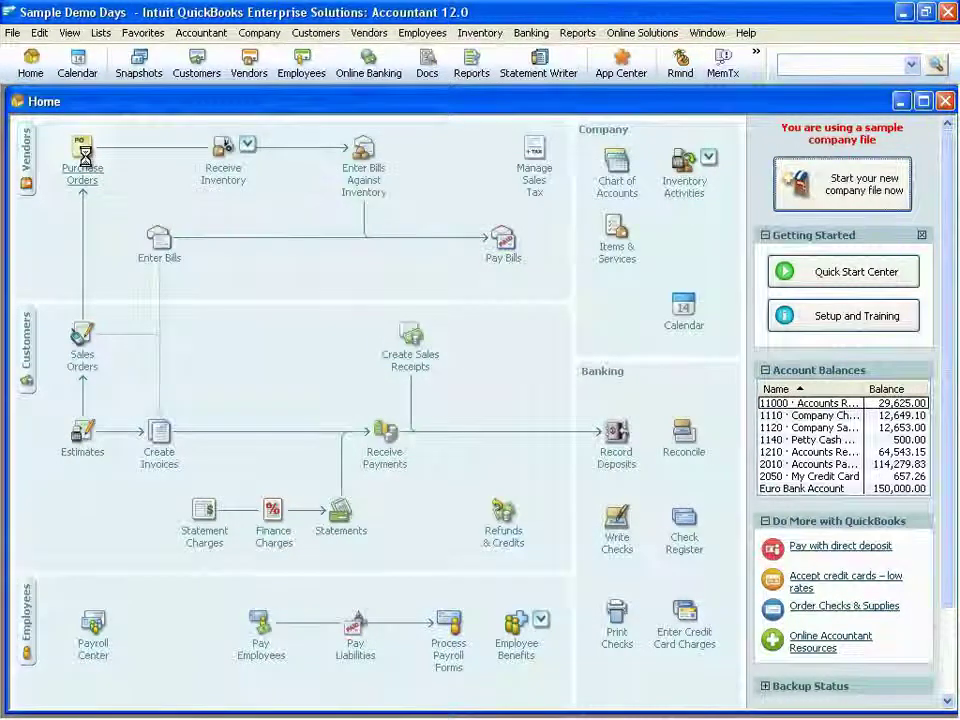
left_click(585, 281)
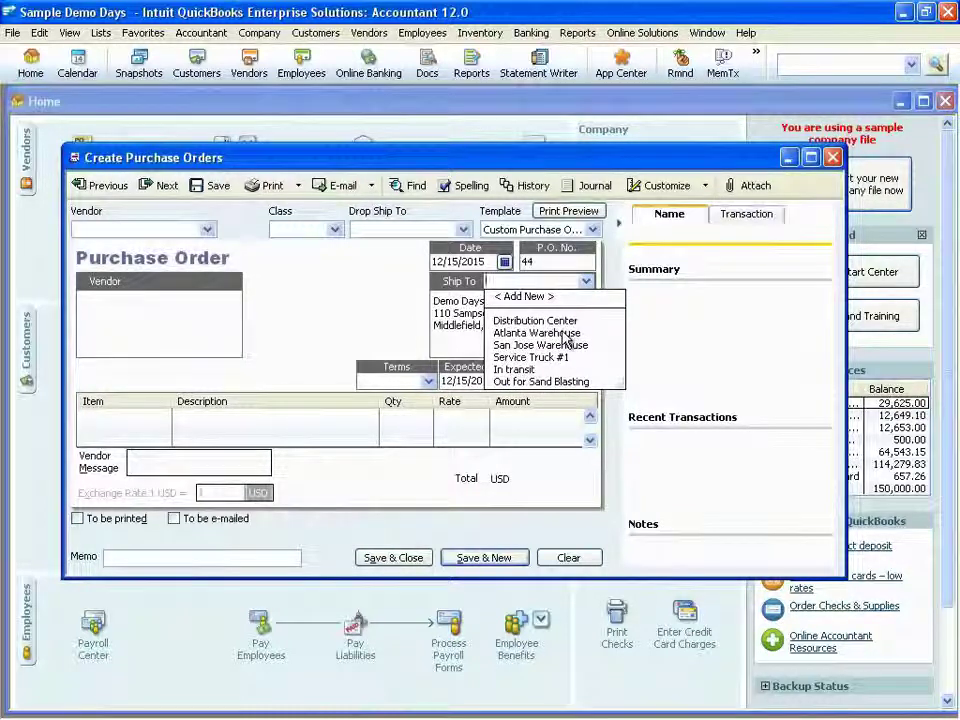
left_click(832, 157)
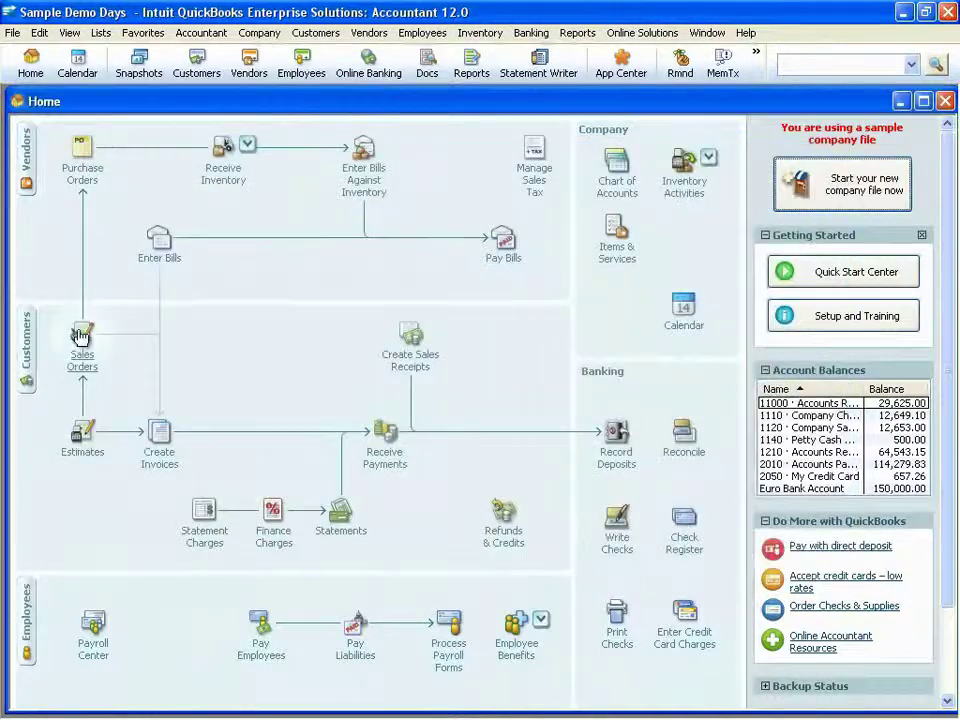
- Add the AN spring item to a new sales order to check its inventory site choices, and close the order
left_click(78, 338)
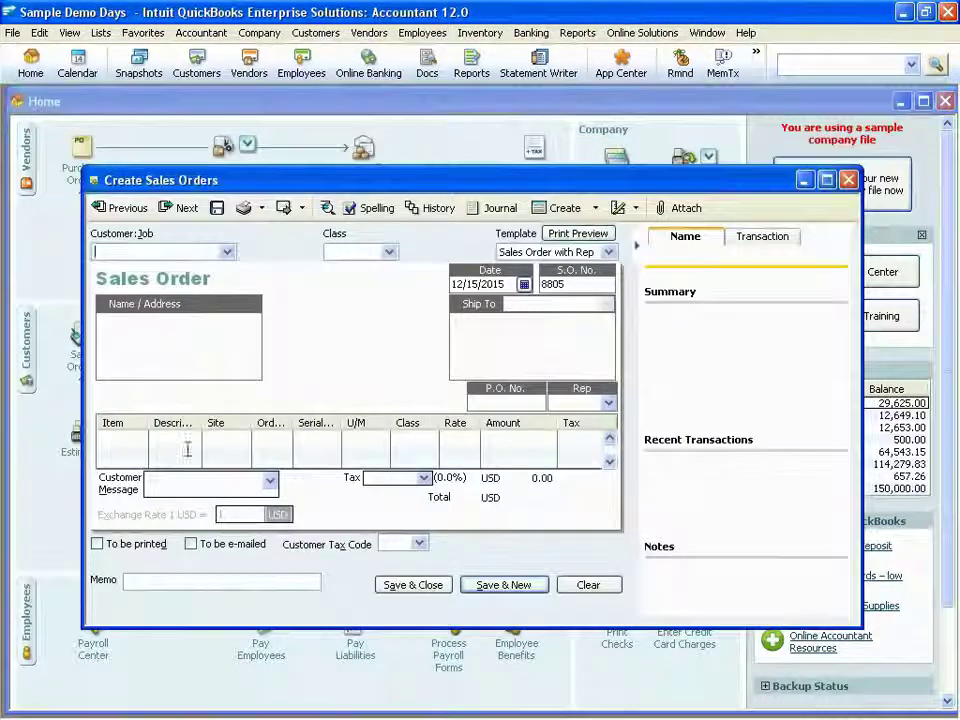
left_click(226, 437)
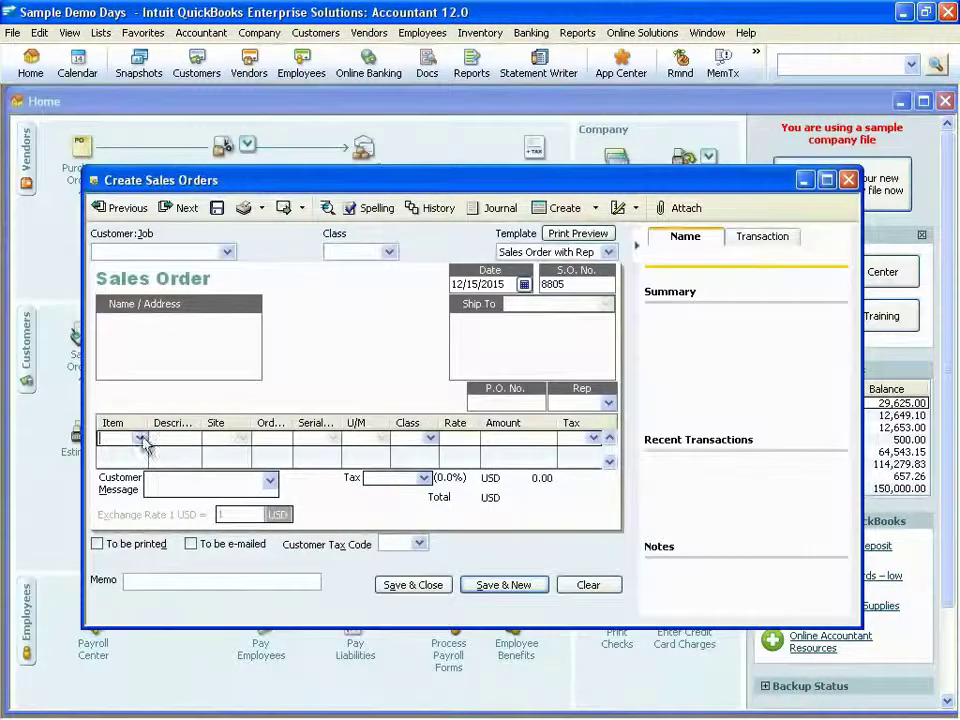
left_click(140, 437)
left_click(150, 539)
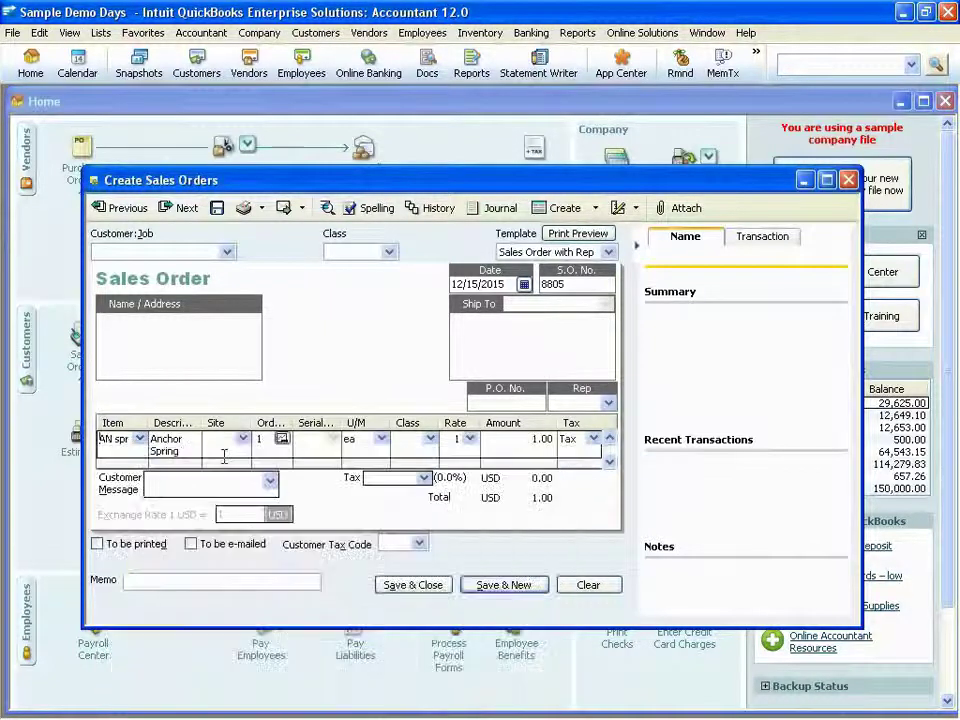
left_click(243, 439)
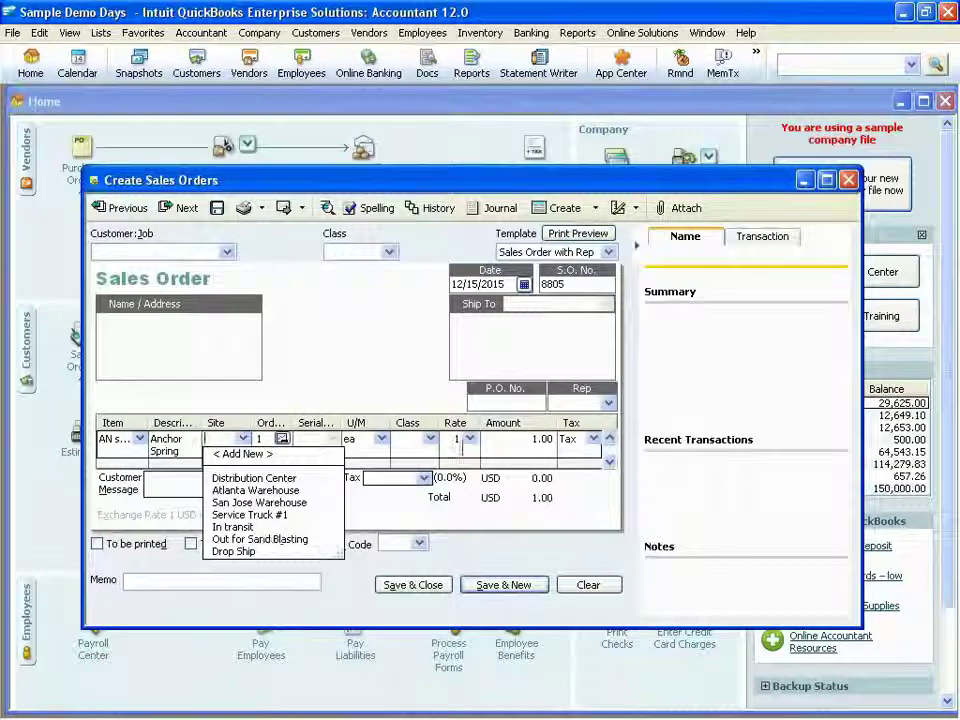
left_click(848, 182)
left_click(848, 181)
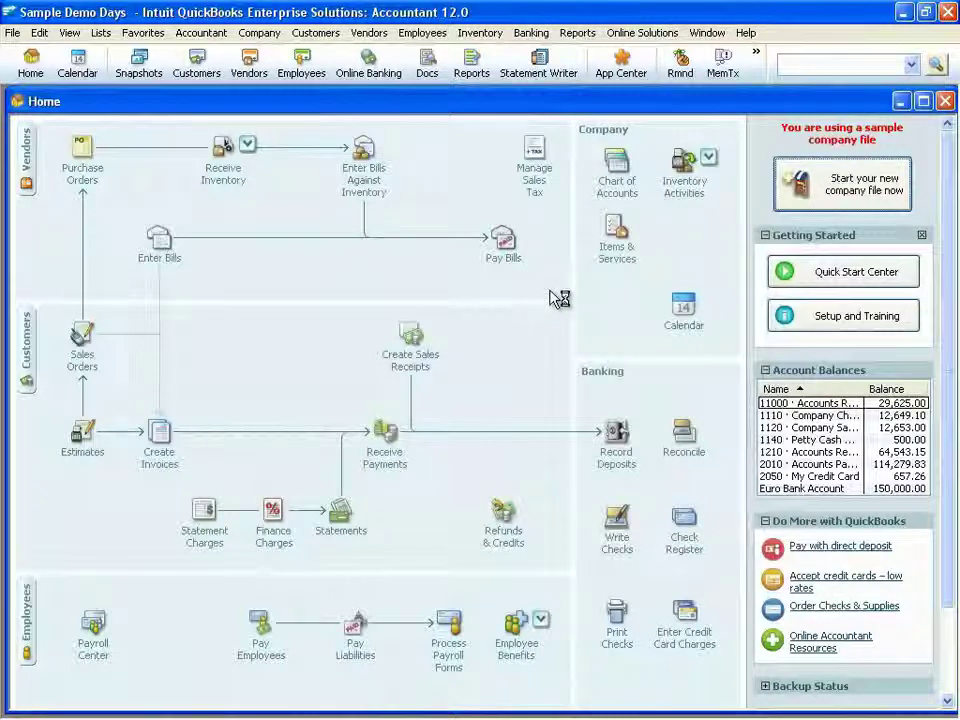
- Check the serial number Quick View for A Serial Part at the Distribution Center on a new bill, and discard the bill
left_click(162, 242)
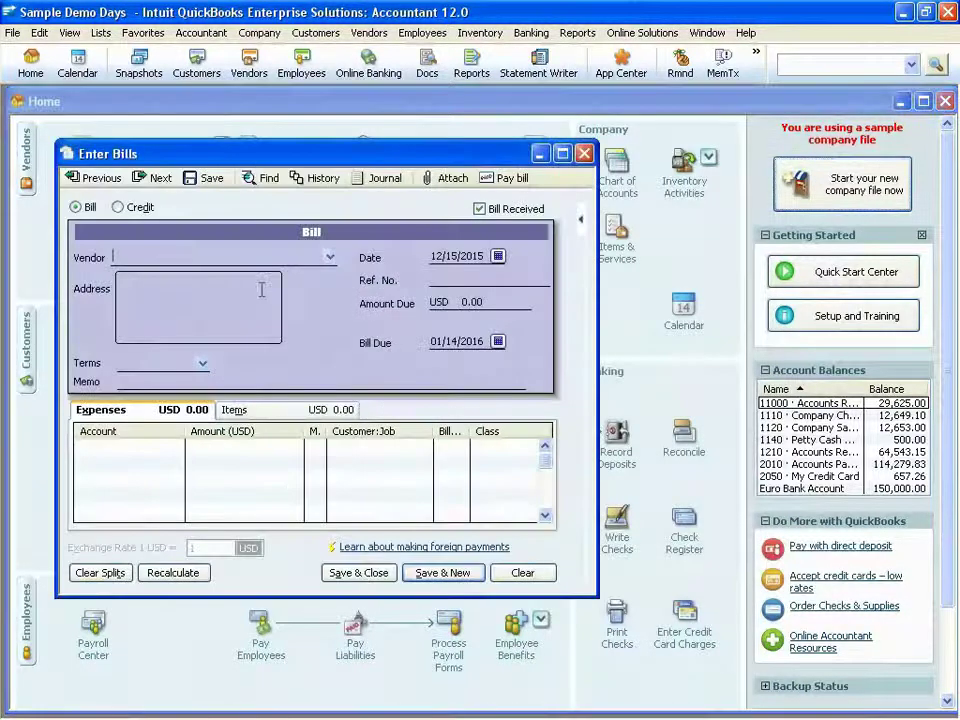
left_click(255, 414)
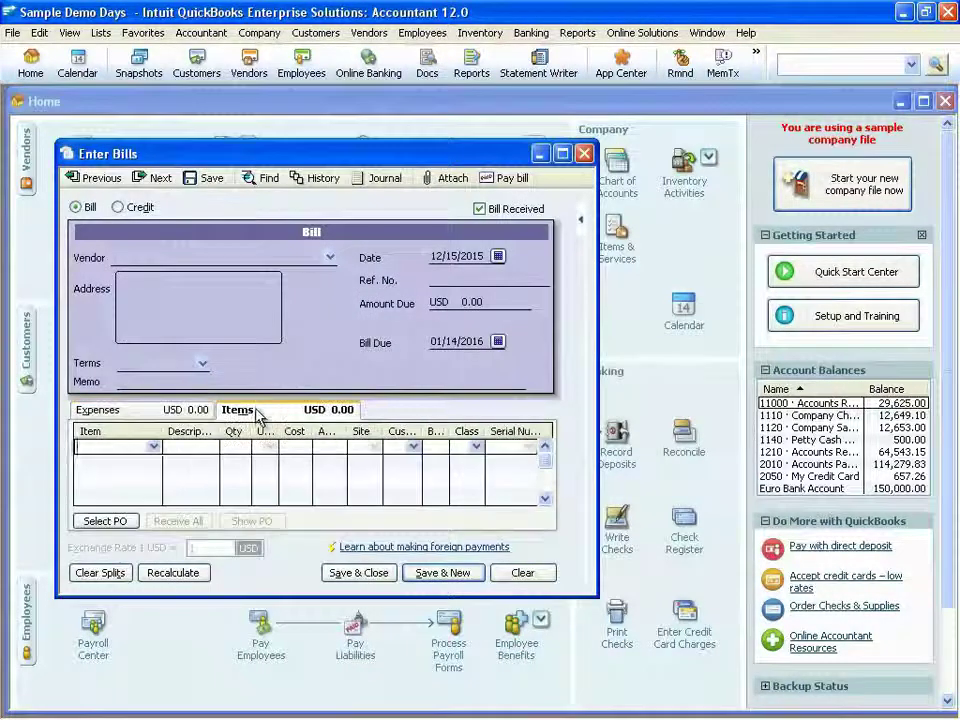
left_click(153, 446)
left_click(133, 476)
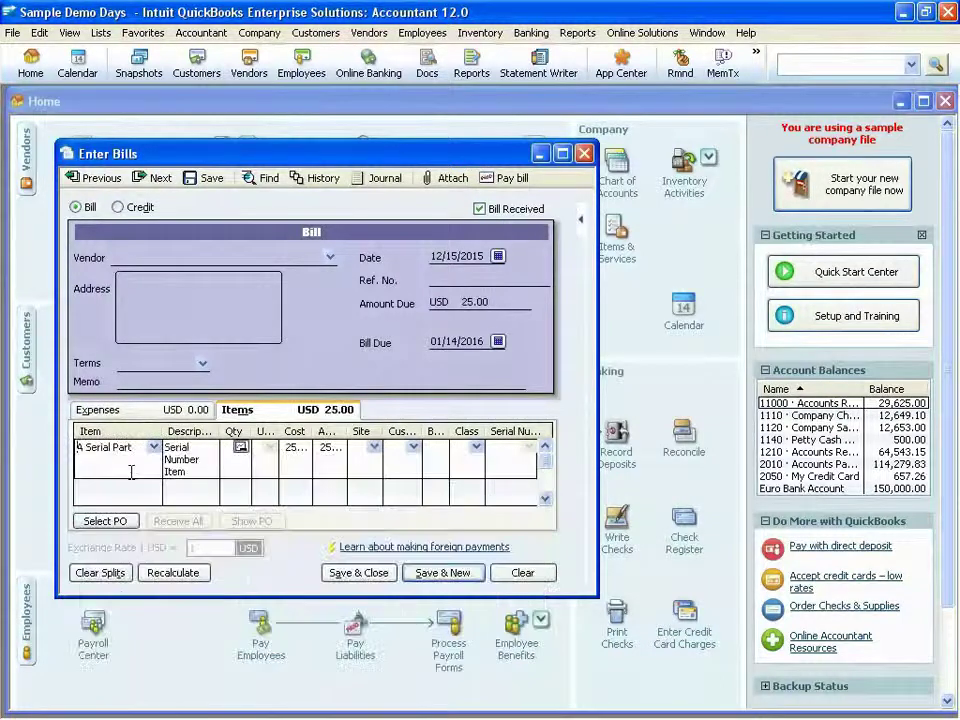
left_click(373, 447)
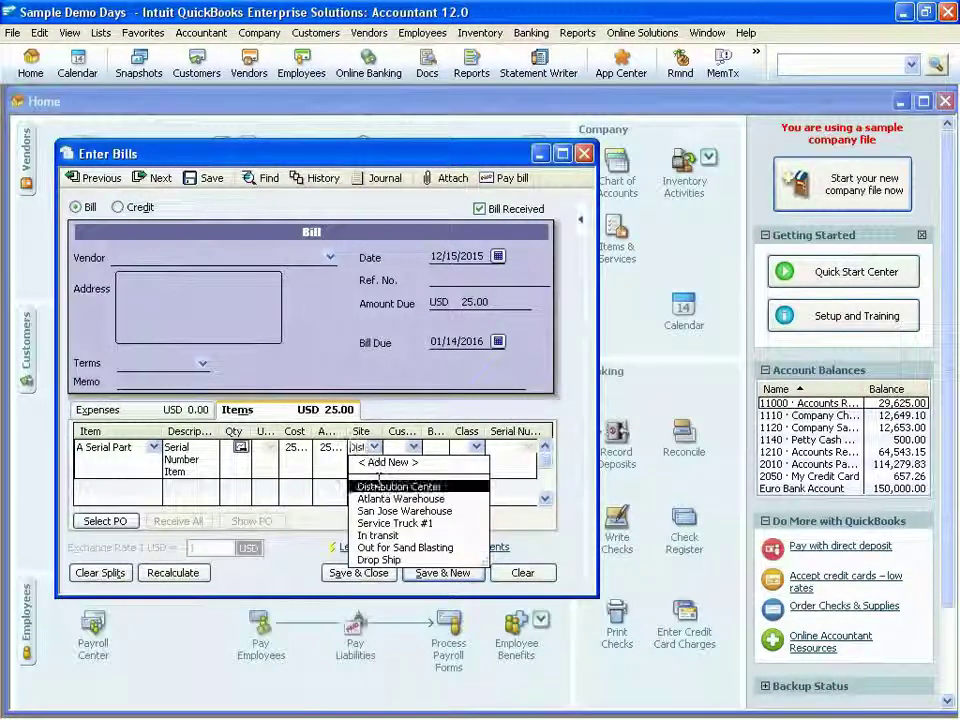
left_click(390, 486)
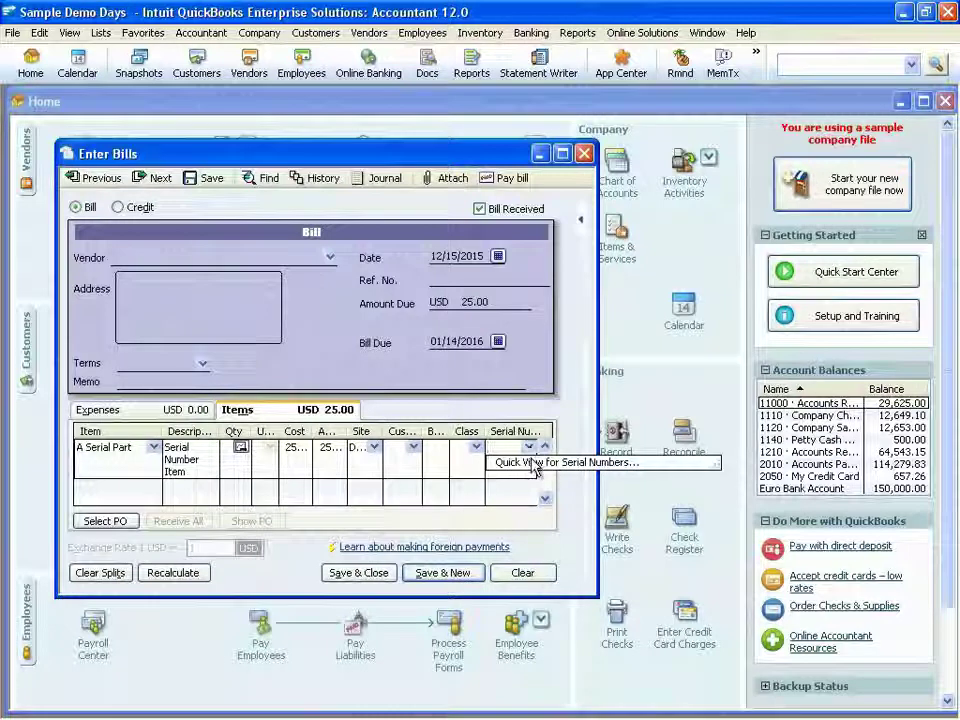
left_click(529, 447)
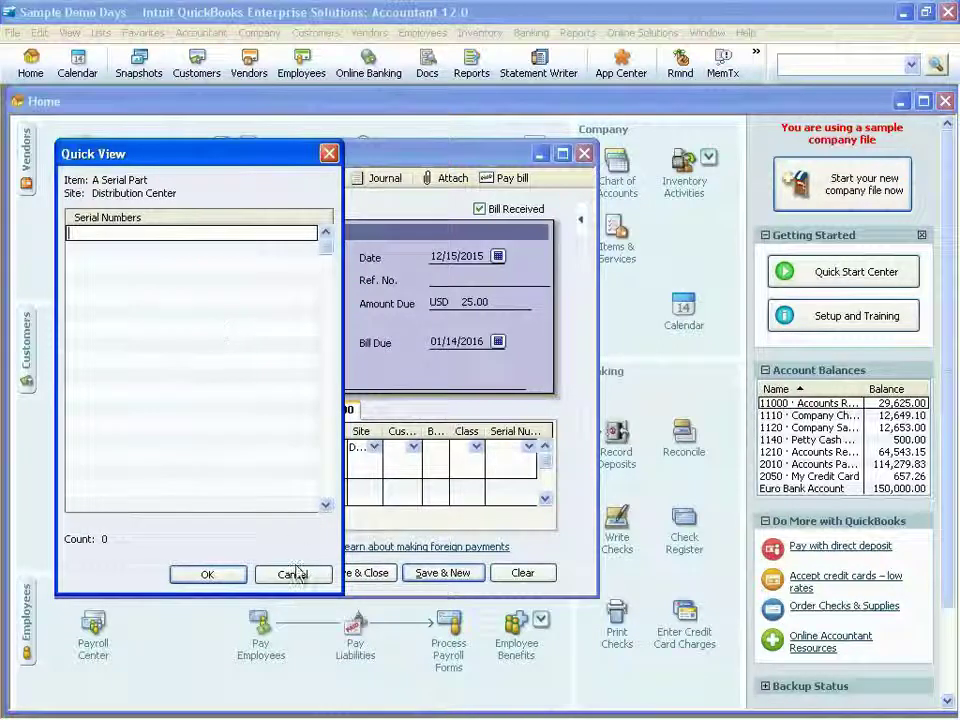
left_click(294, 575)
left_click(521, 573)
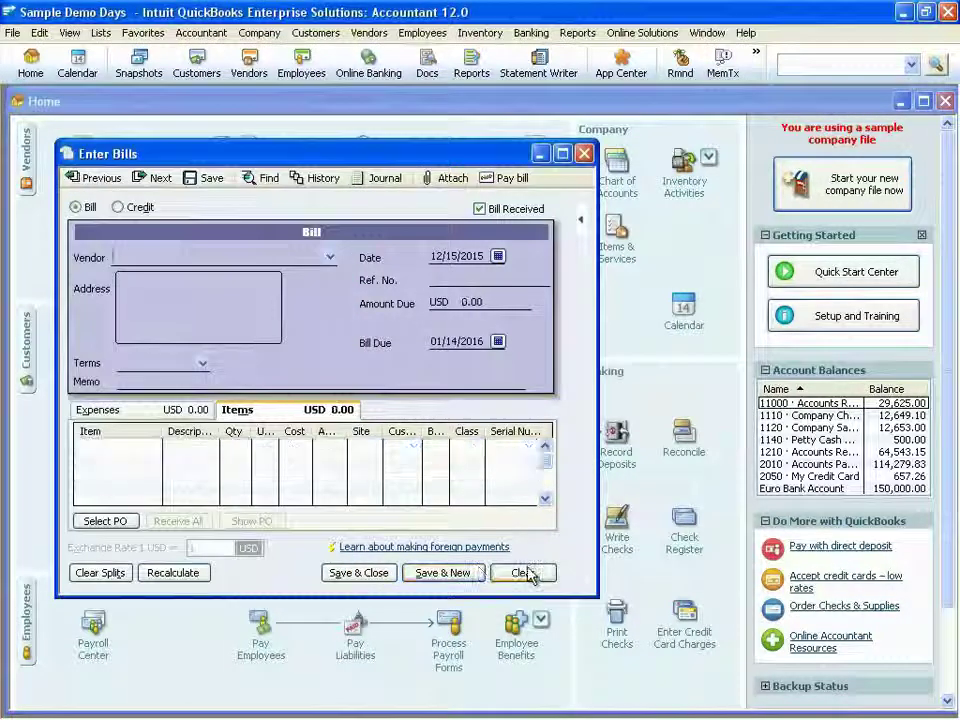
left_click(586, 155)
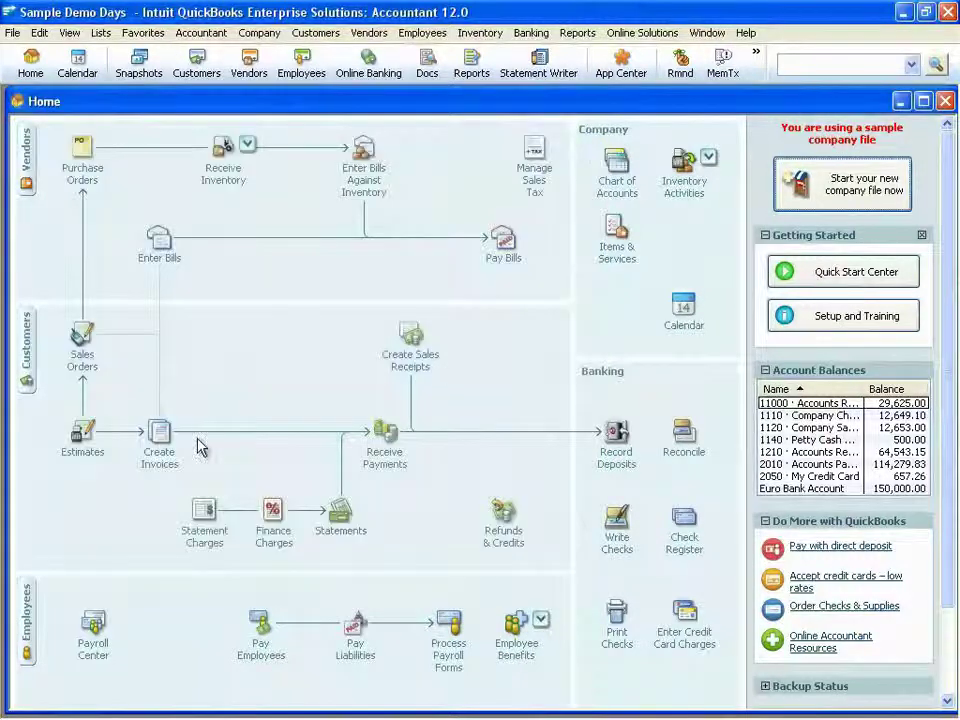
- Check the serial number choices for A Serial Part at the Distribution Center on a new invoice, and discard the invoice
left_click(152, 432)
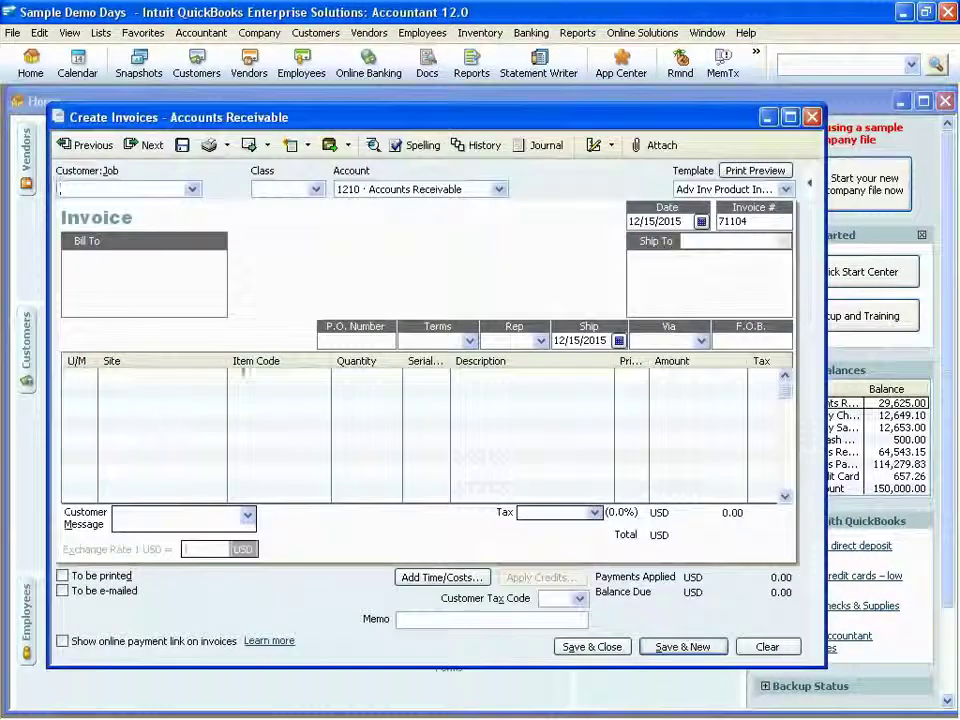
left_click(272, 376)
left_click(322, 376)
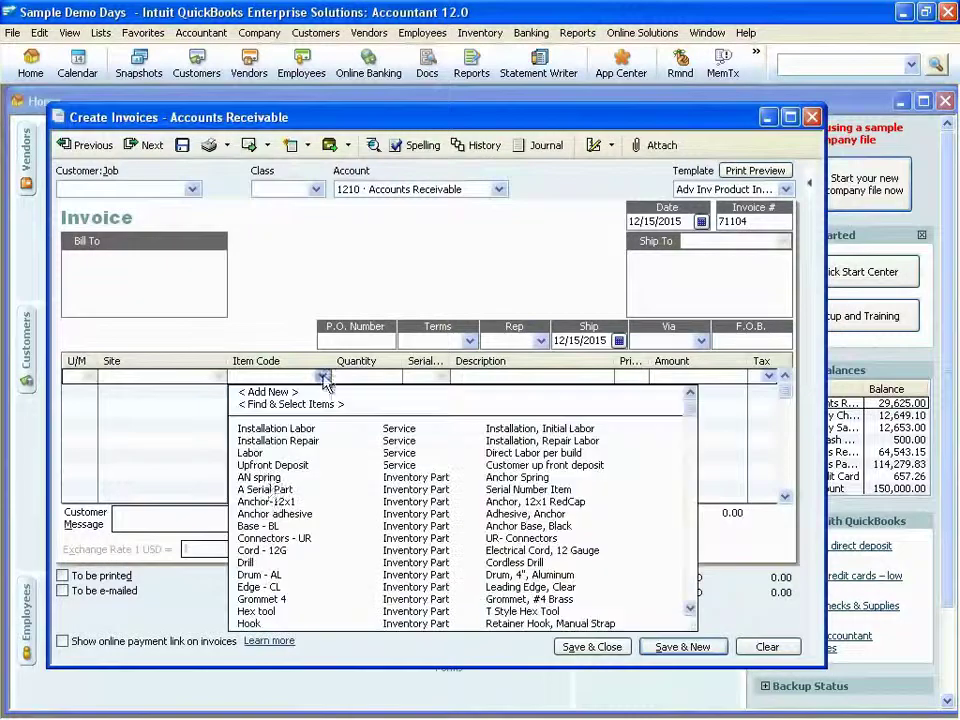
left_click(266, 489)
left_click(218, 377)
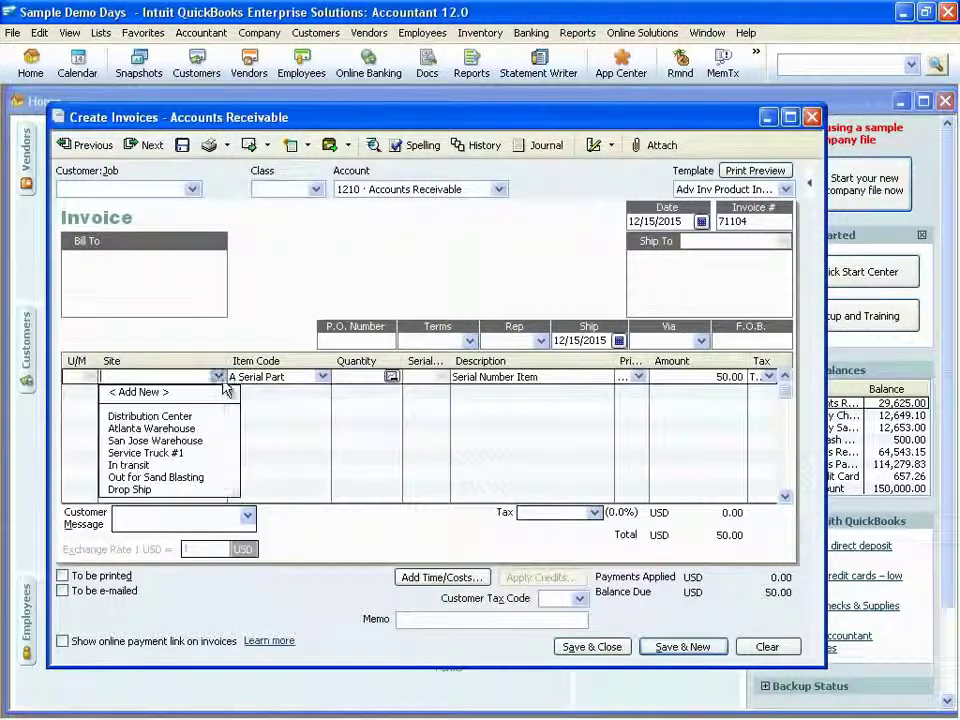
left_click(203, 416)
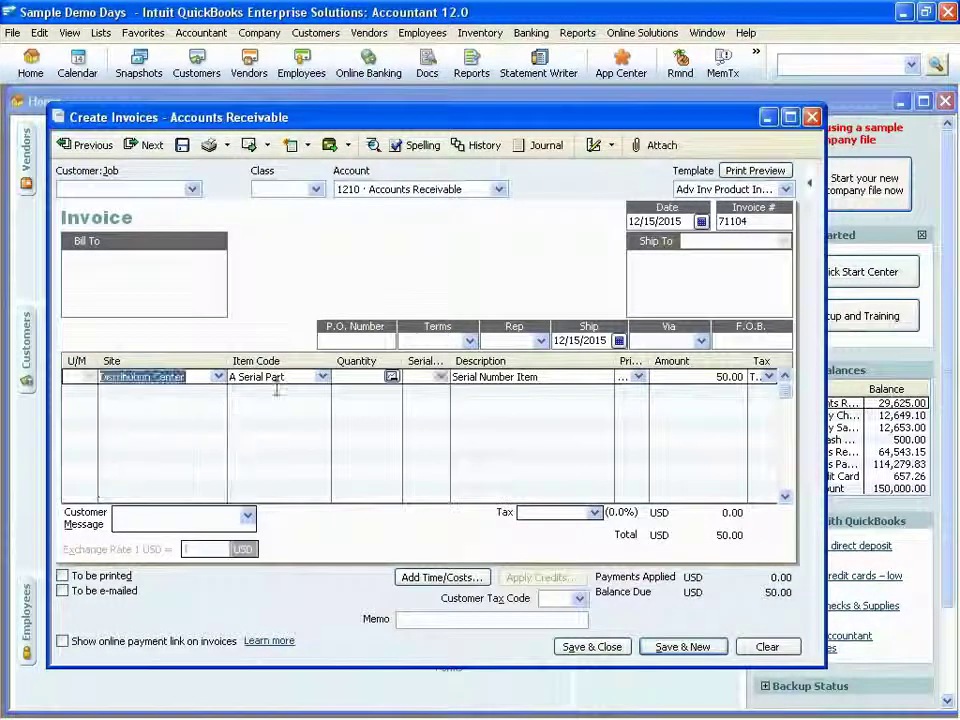
left_click(440, 377)
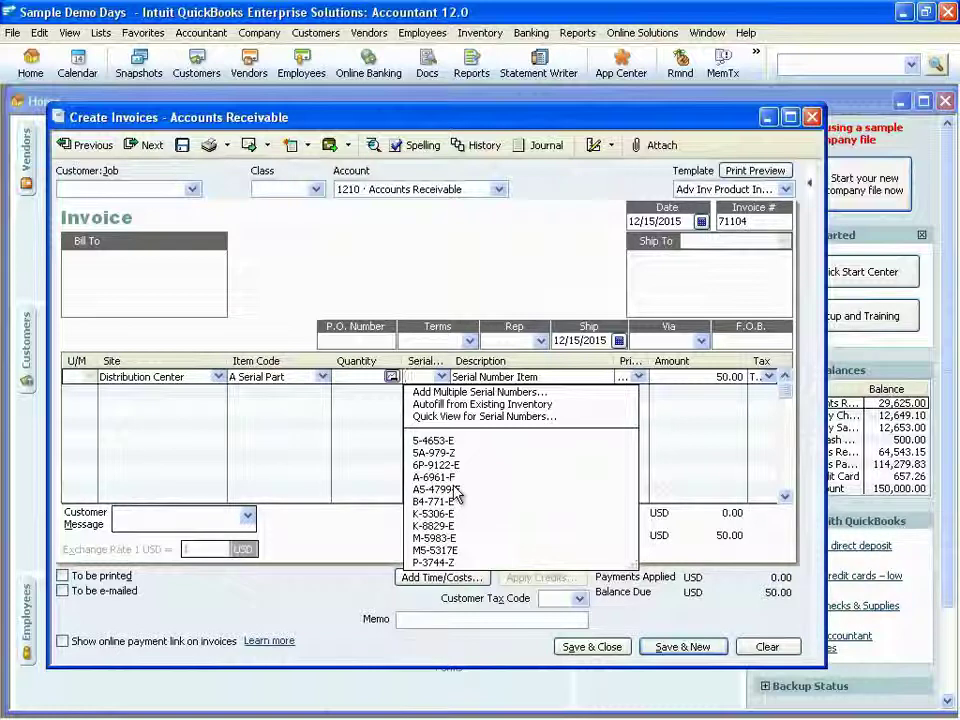
left_click(766, 647)
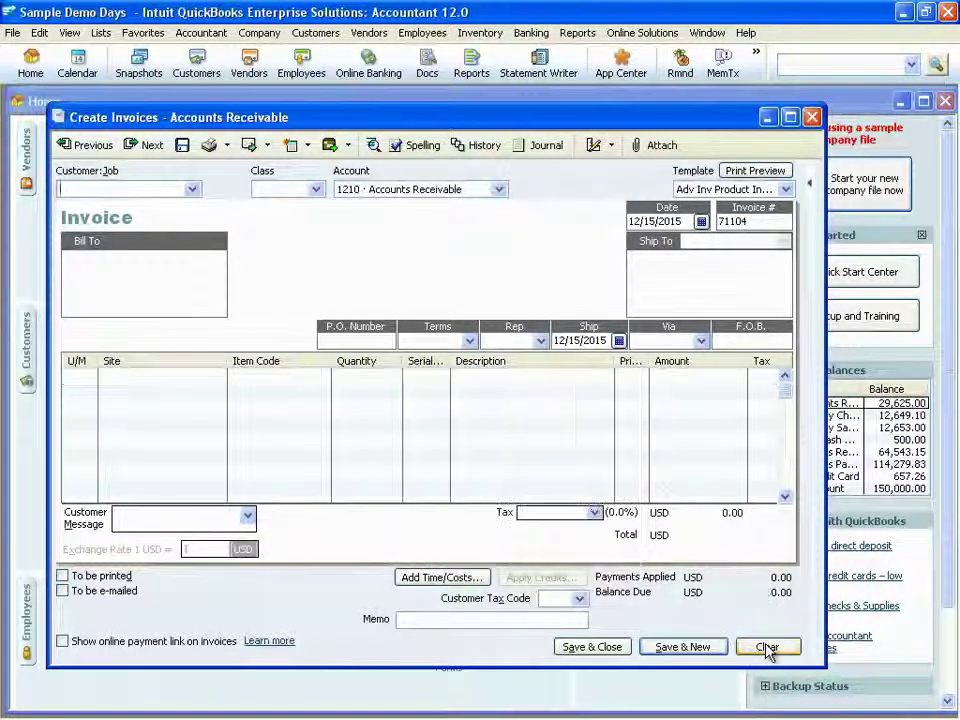
left_click(812, 117)
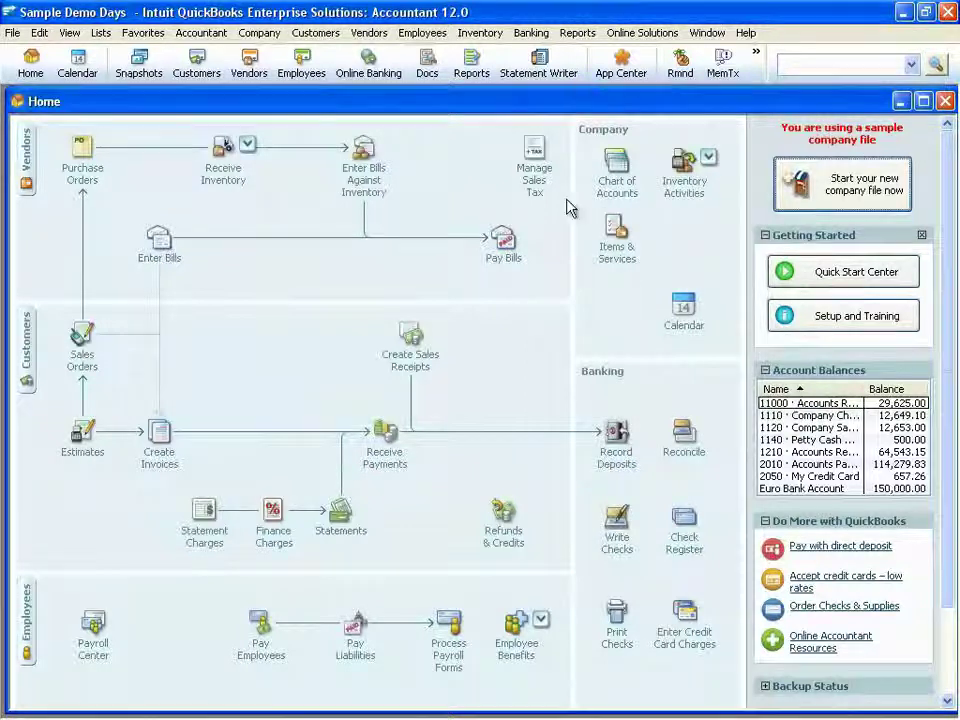
- Review the available Inventory reports and the Sales reports, including Inventory Sales by Site, without opening one
left_click(583, 44)
mouse_move(613, 270)
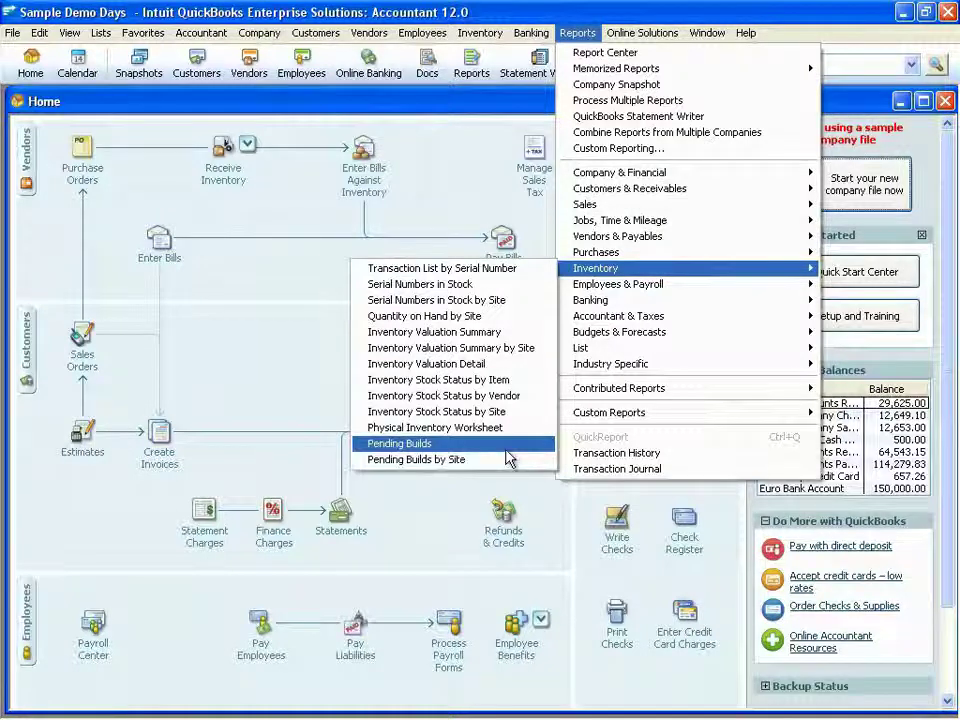
mouse_move(617, 207)
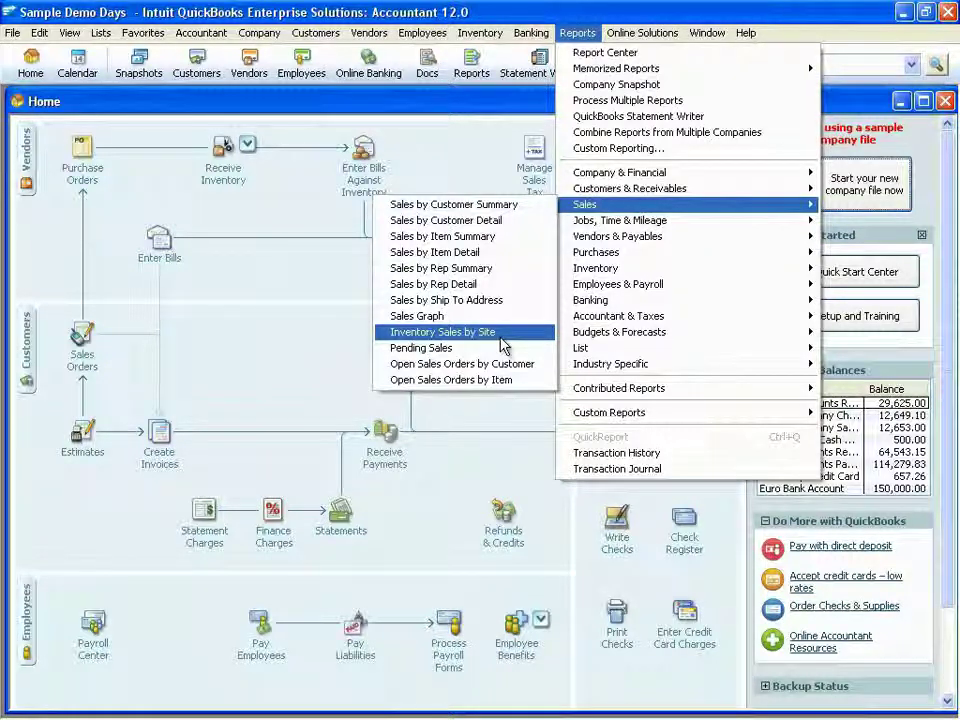
left_click(317, 330)
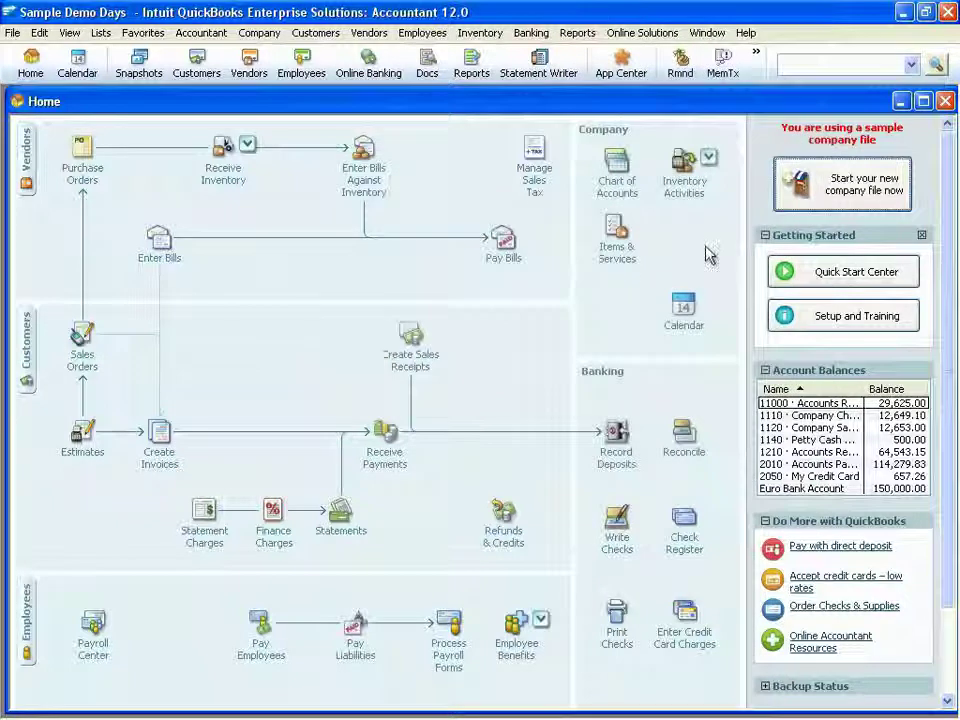
- Set up a build of 4 units of assembly 1000-MC with Distribution Center as the finished assembly site
left_click(709, 160)
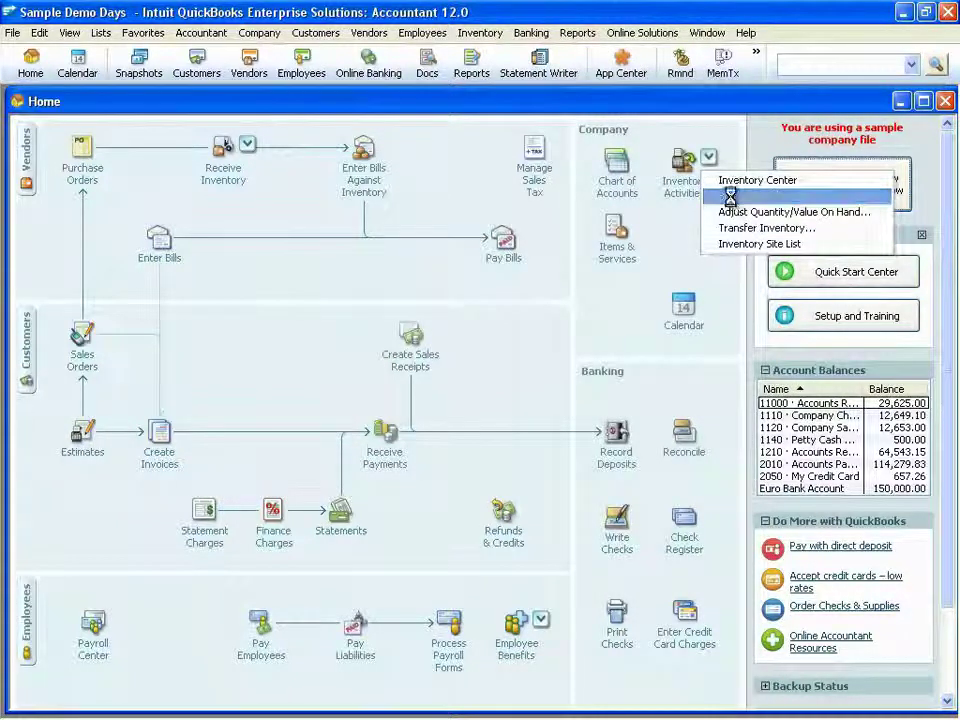
left_click(735, 195)
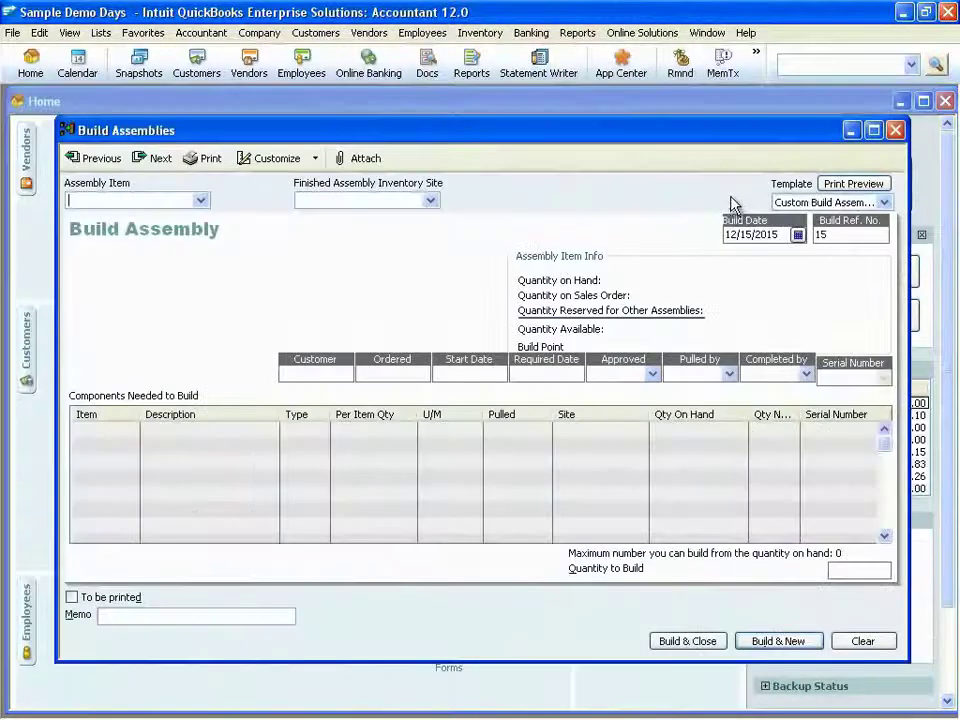
left_click(202, 200)
left_click(168, 245)
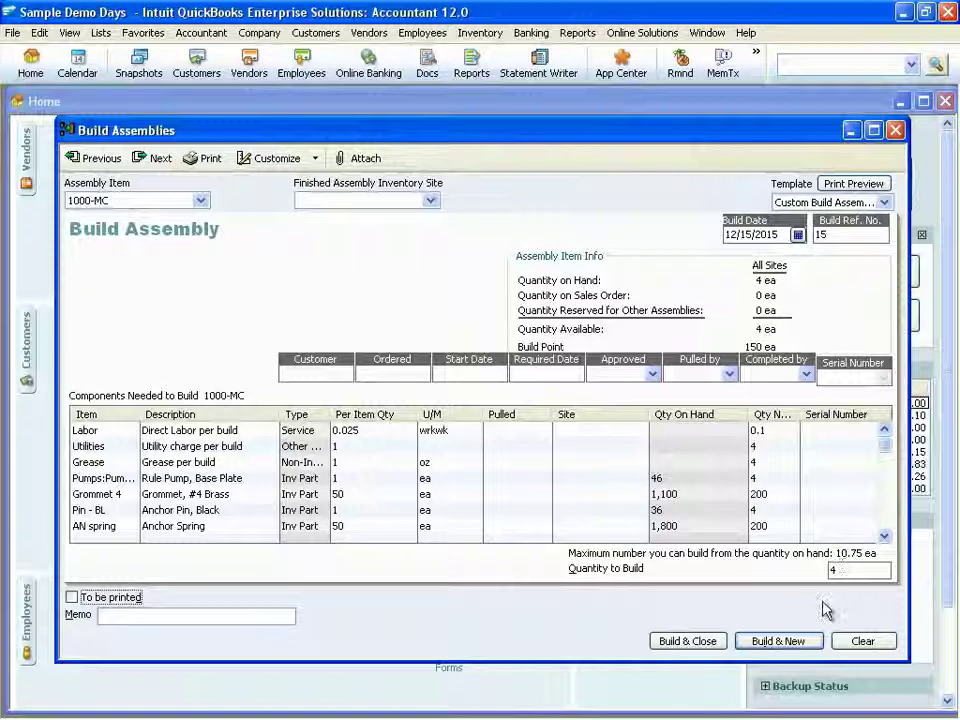
left_click(160, 158)
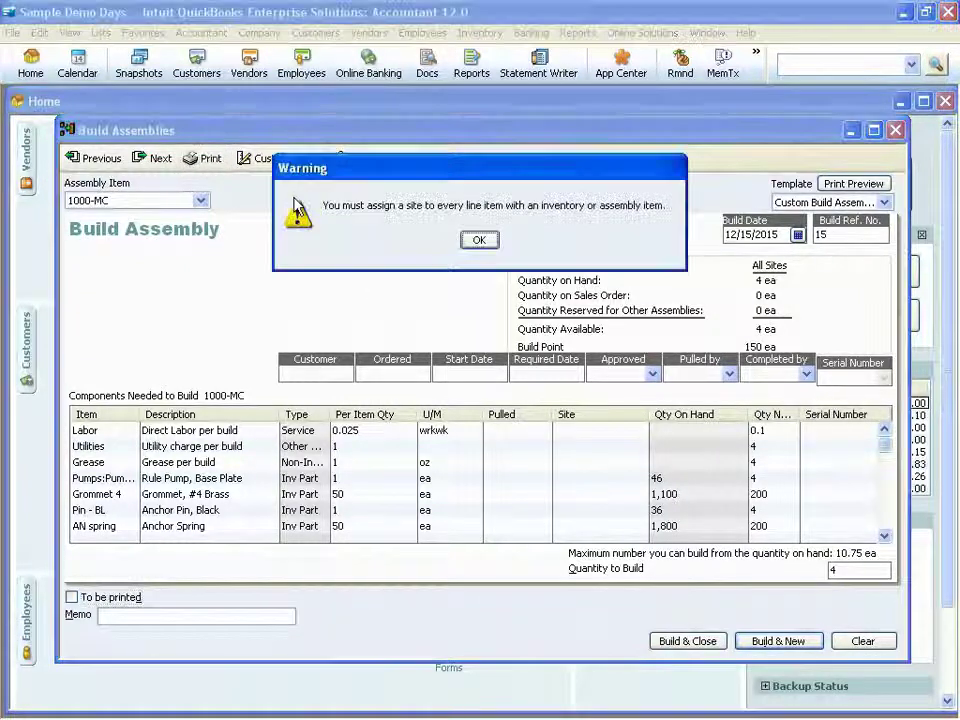
left_click(478, 242)
left_click(430, 200)
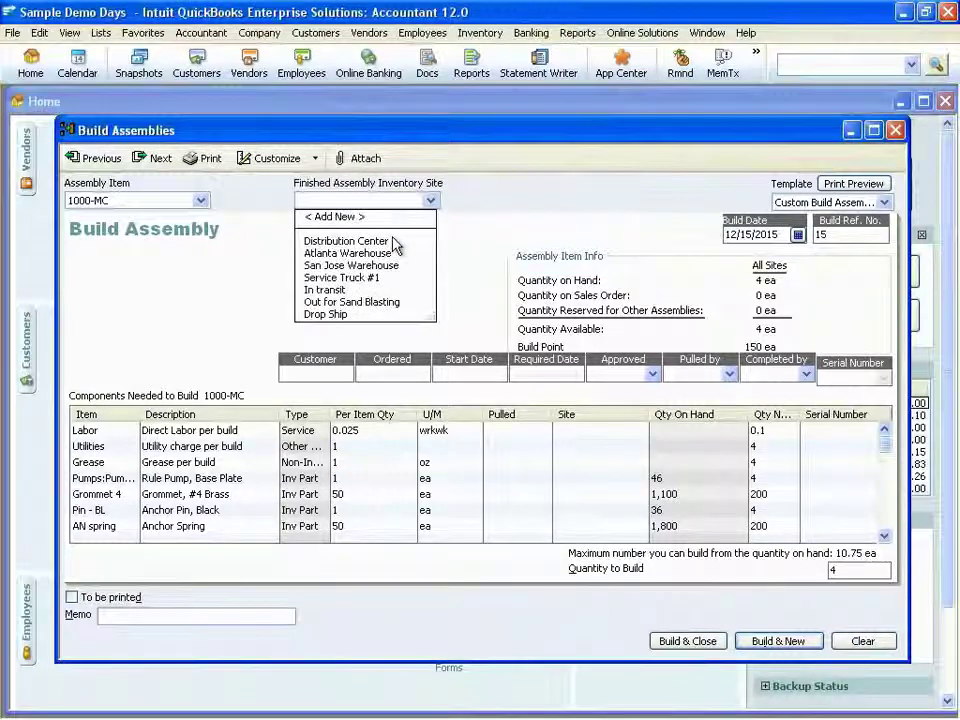
left_click(394, 241)
- Preview the printed build assembly form for 1000-MC at close range, and close it without printing
left_click(210, 162)
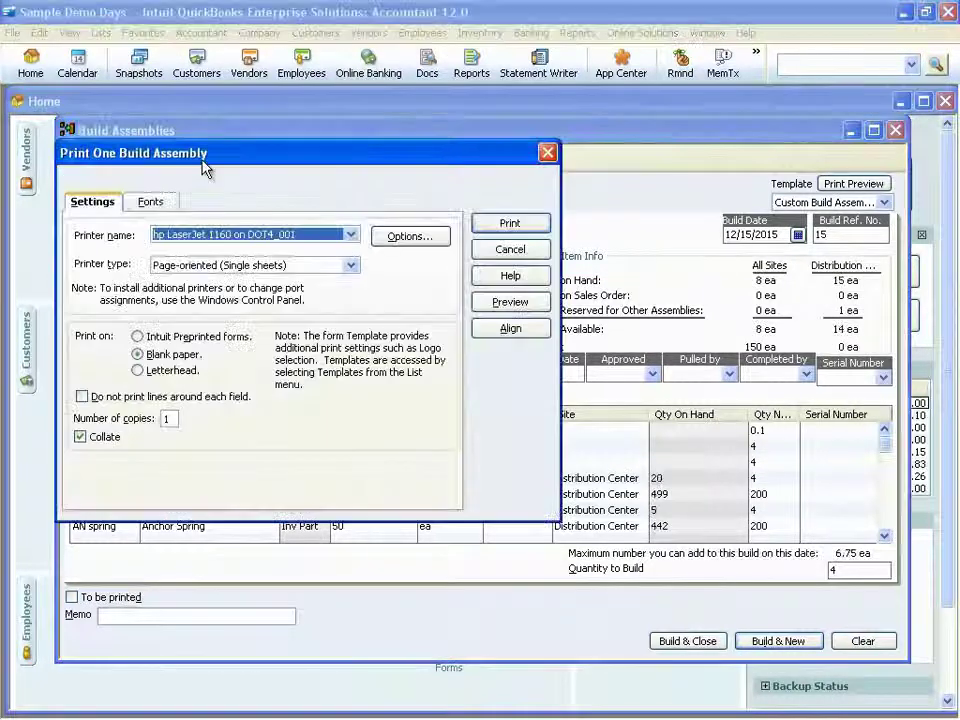
left_click(511, 301)
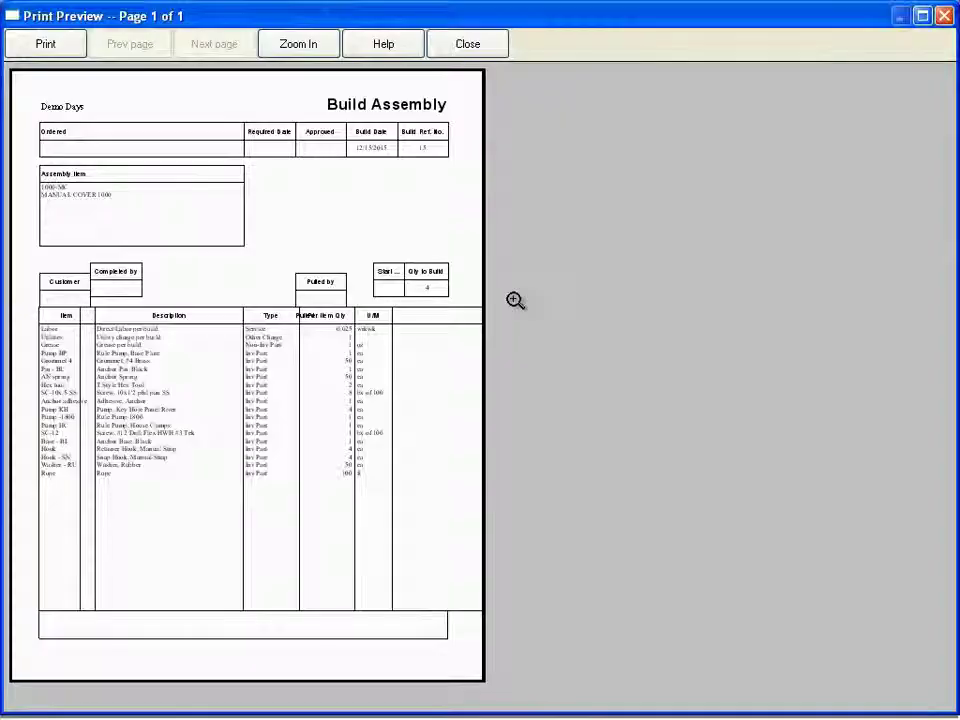
left_click(515, 300)
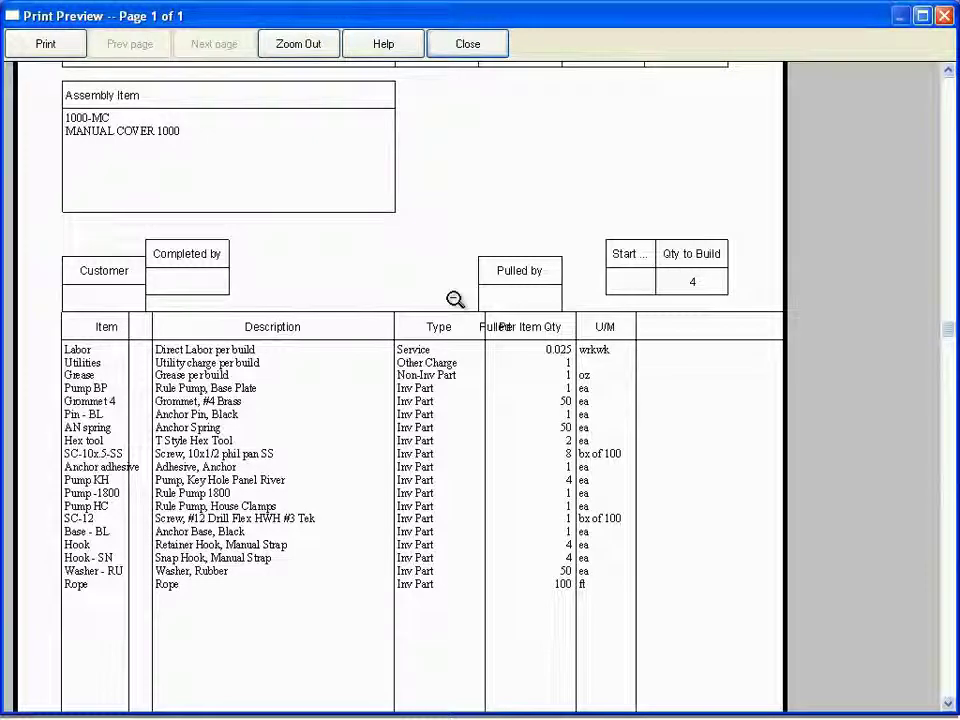
left_click(458, 47)
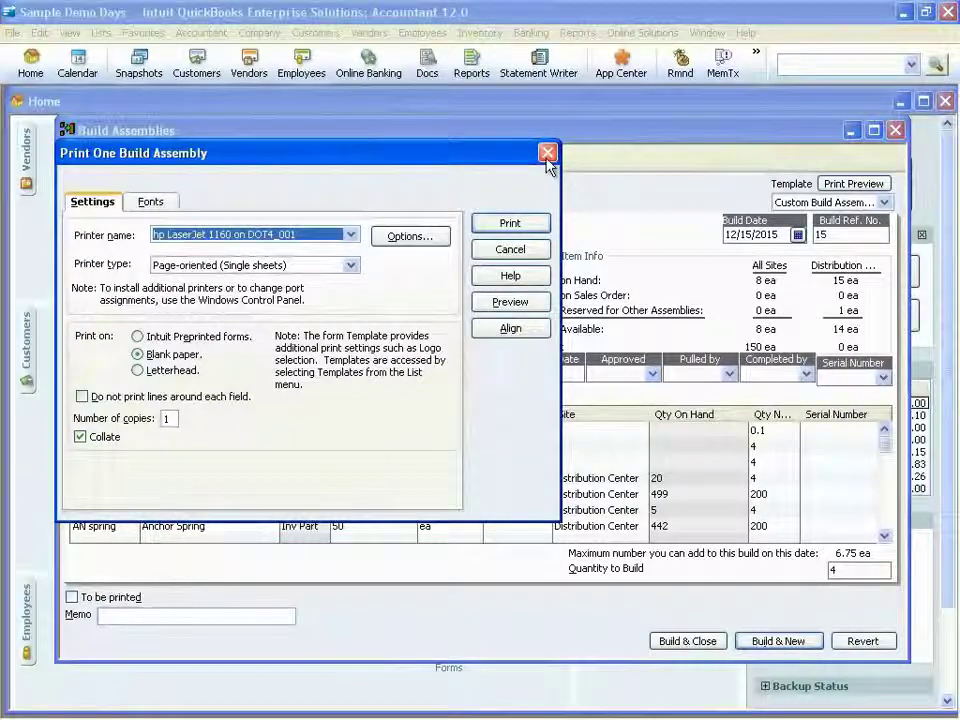
left_click(549, 154)
- Check the replacement item choices for the Pin - BL component, and revert the build form
left_click(100, 510)
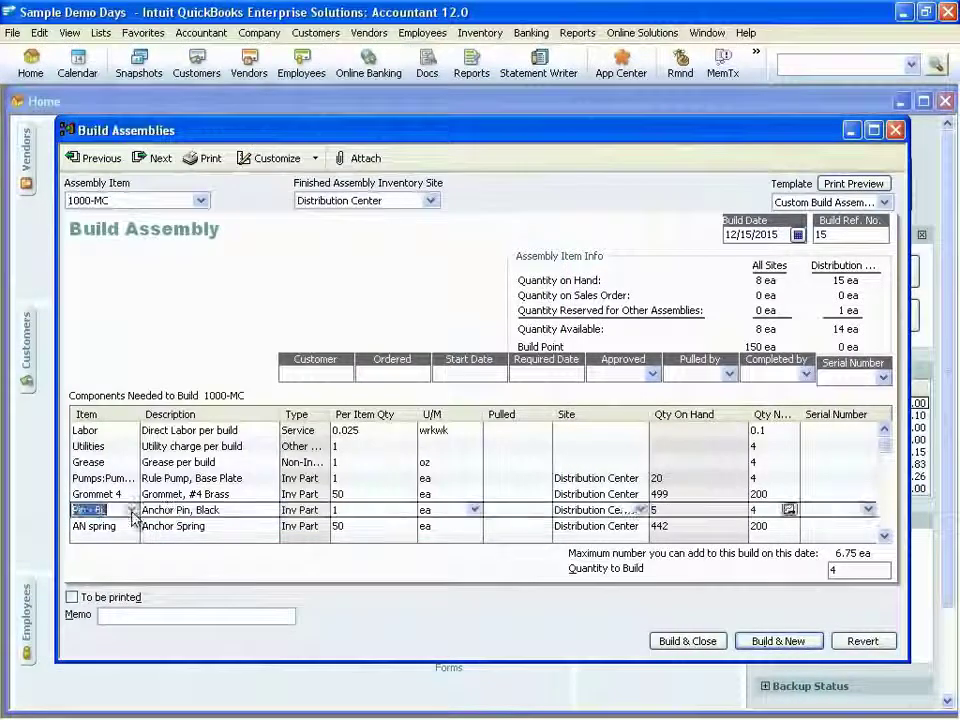
left_click(131, 510)
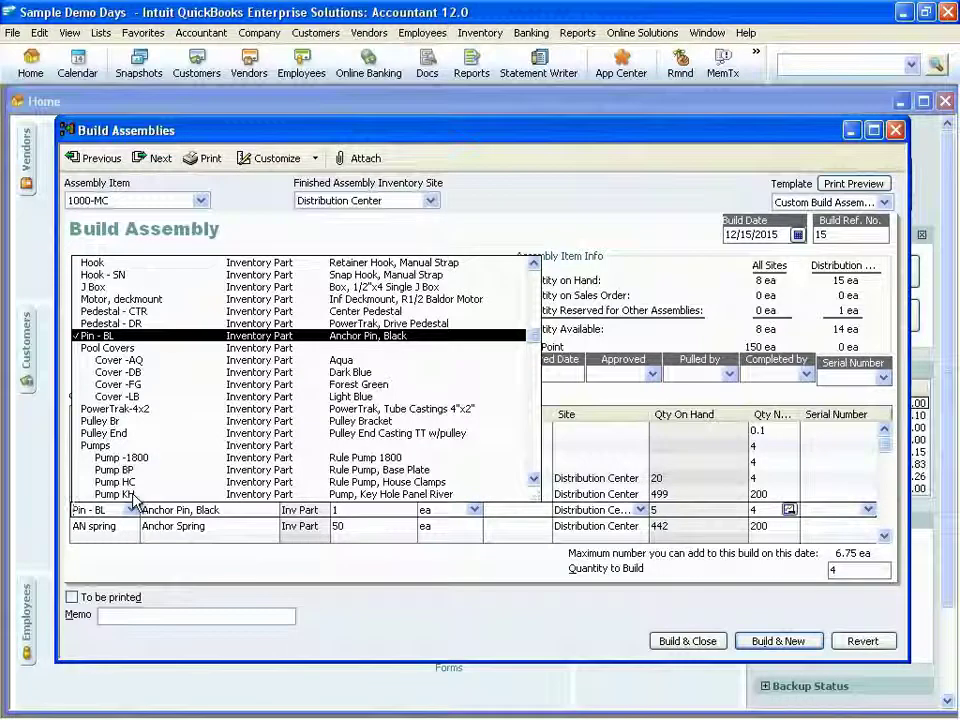
left_click(868, 645)
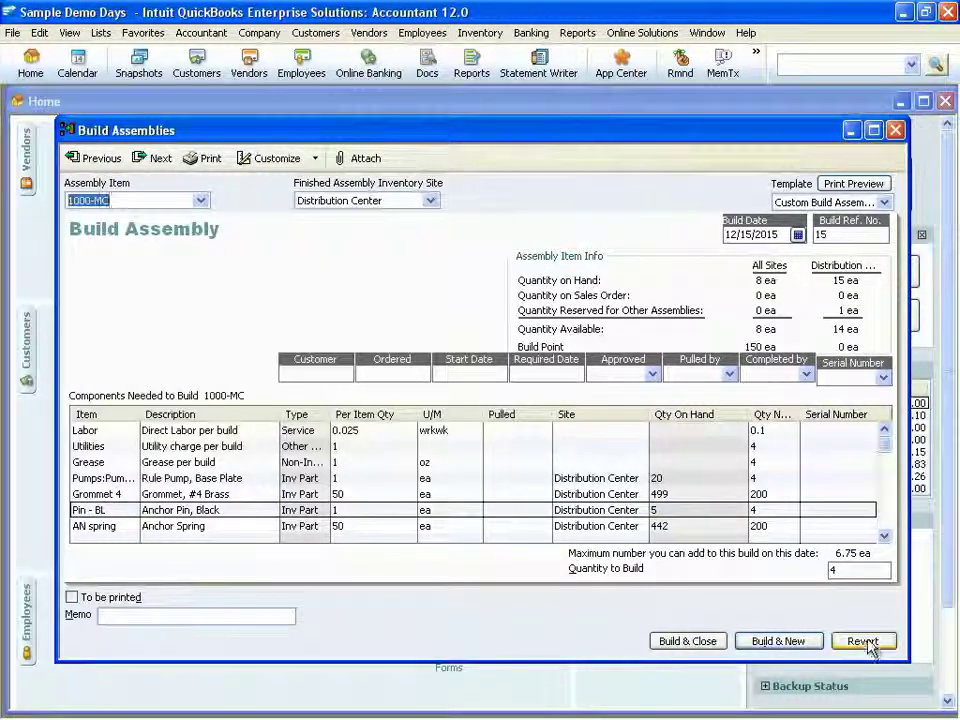